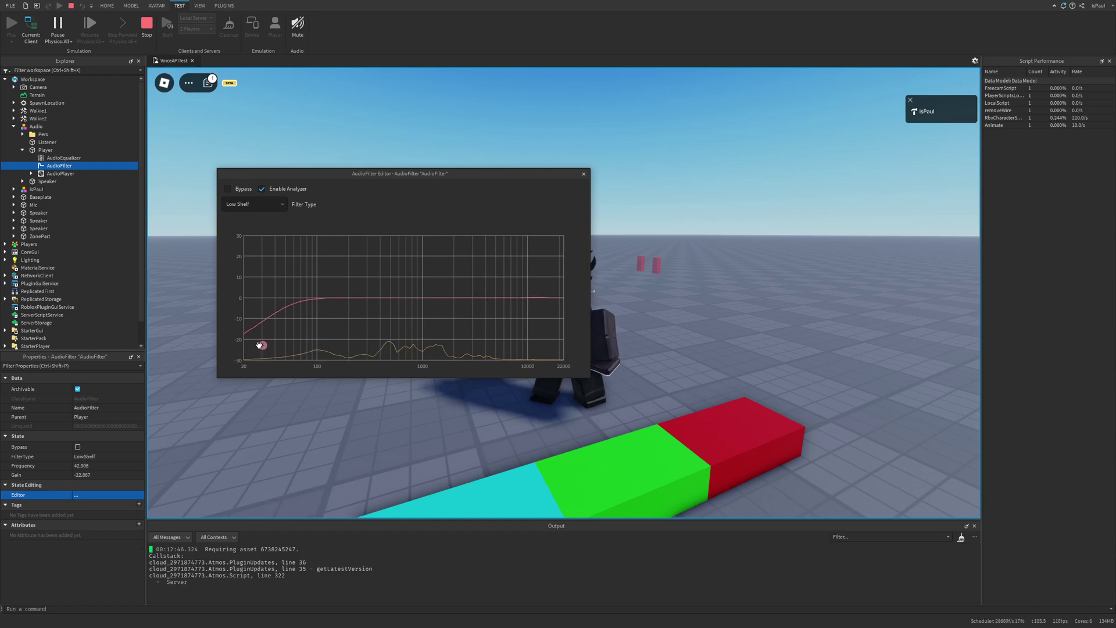
Reshape the AudioFilter's Low Shelf curve, switch its filter type to High Shelf, and reposition the band point on the graph
drag(254, 347, 281, 343)
click(271, 206)
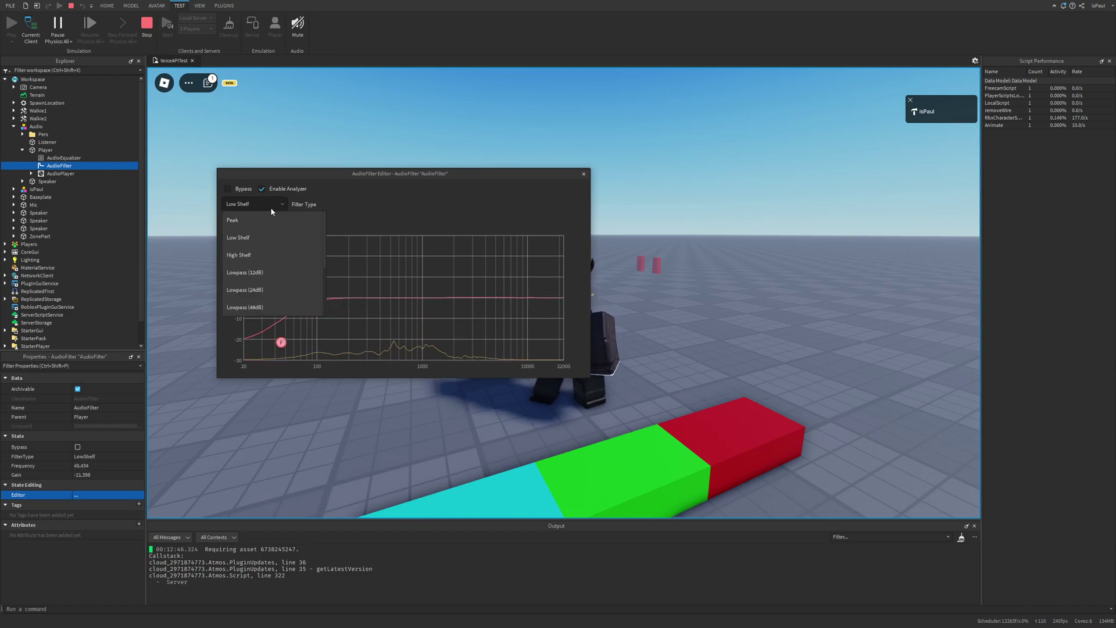
click(265, 256)
drag(281, 341, 314, 282)
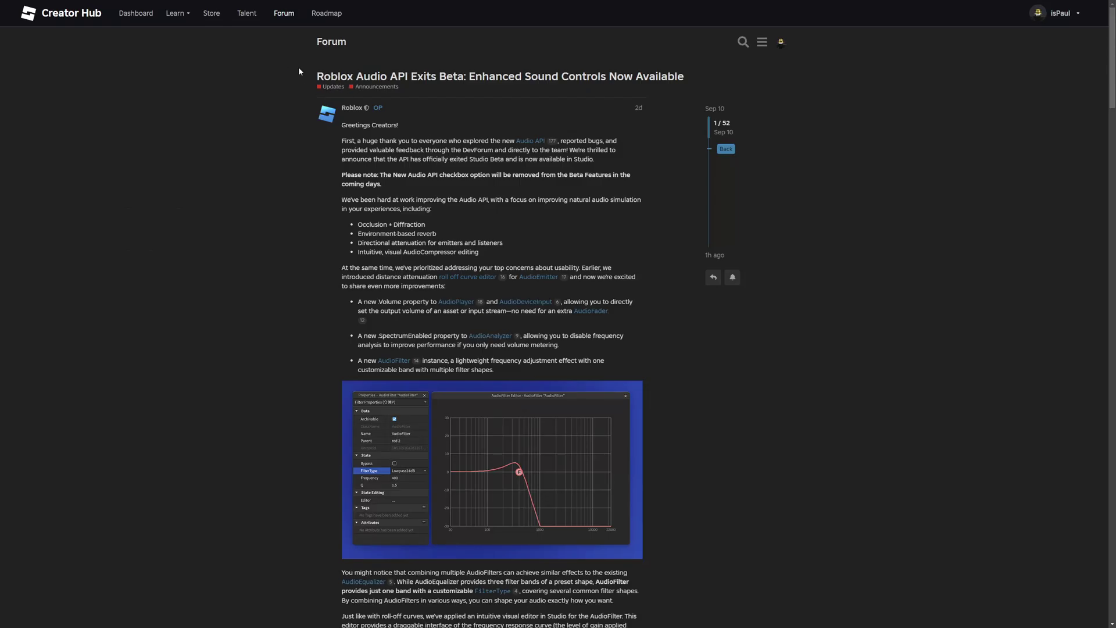
In the Roblox forum announcement, read the title, the note about the New Audio API beta checkbox, and the introduction to the improvements
drag(305, 74, 410, 76)
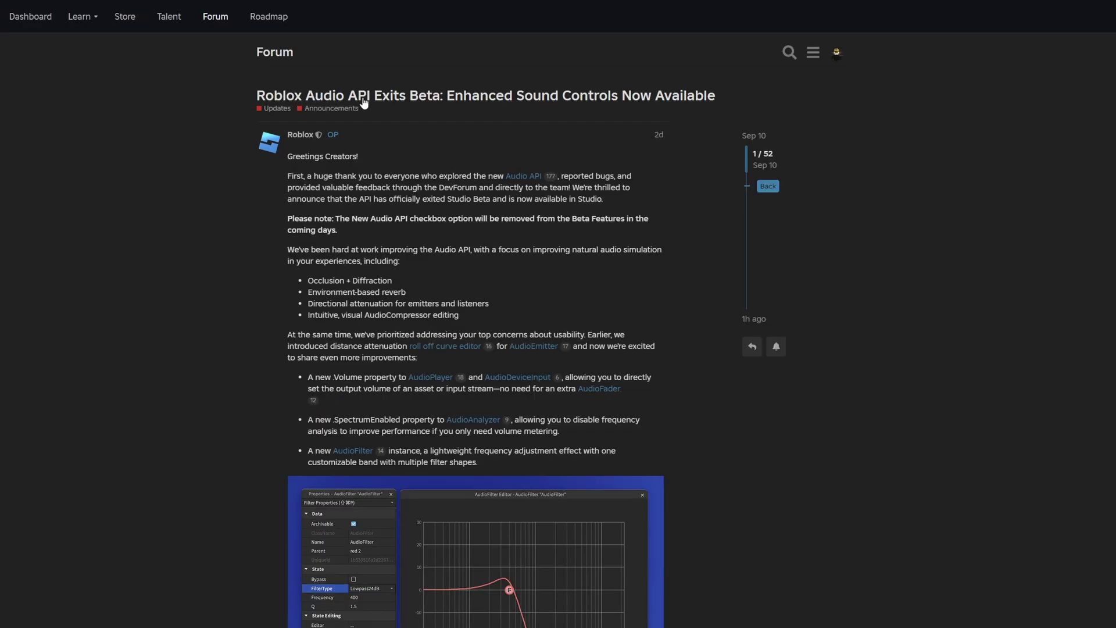
drag(716, 95, 555, 99)
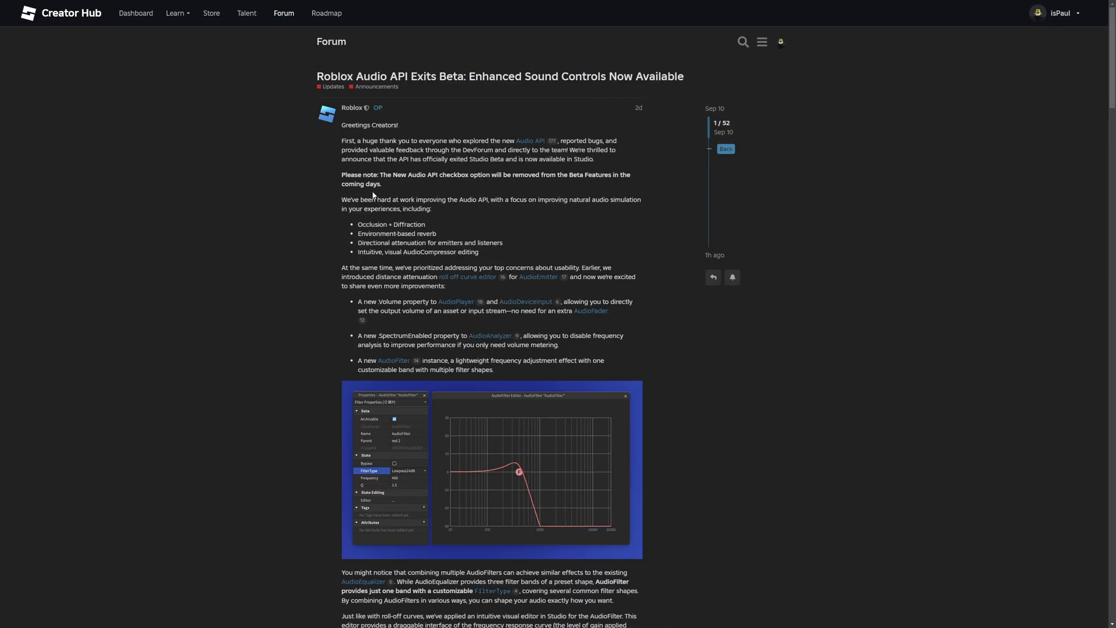
triple_click(389, 186)
click(414, 186)
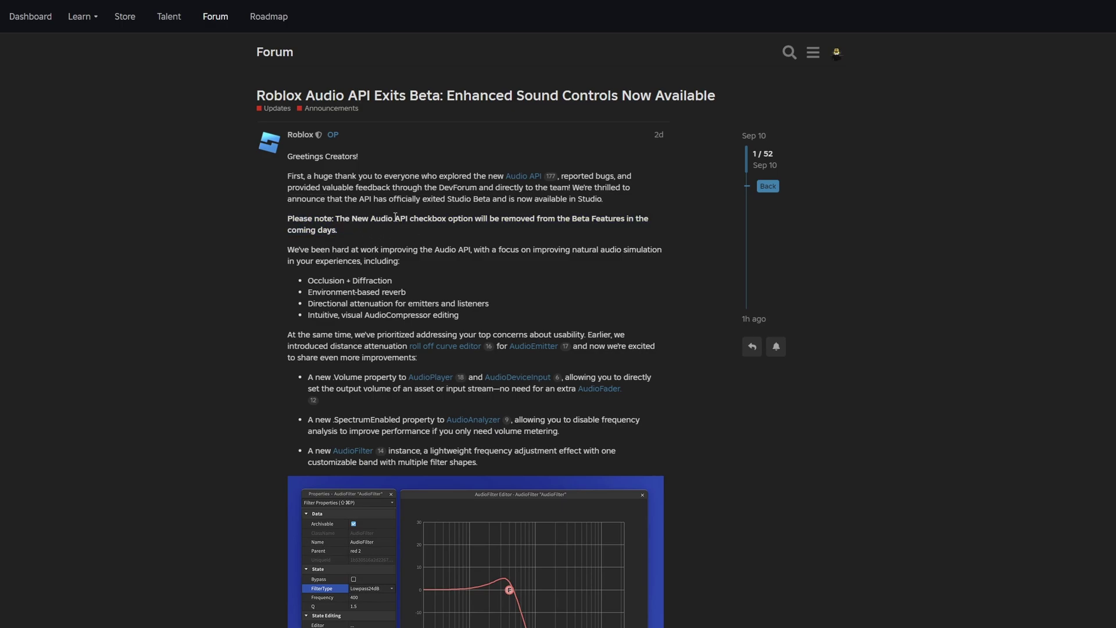
drag(380, 249, 641, 257)
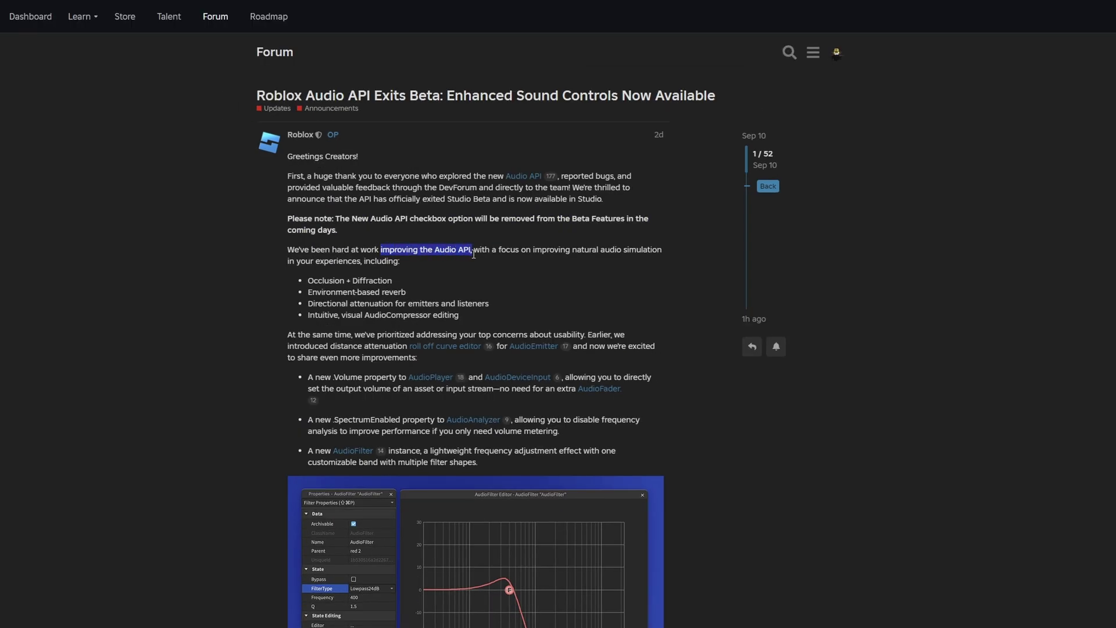
click(631, 259)
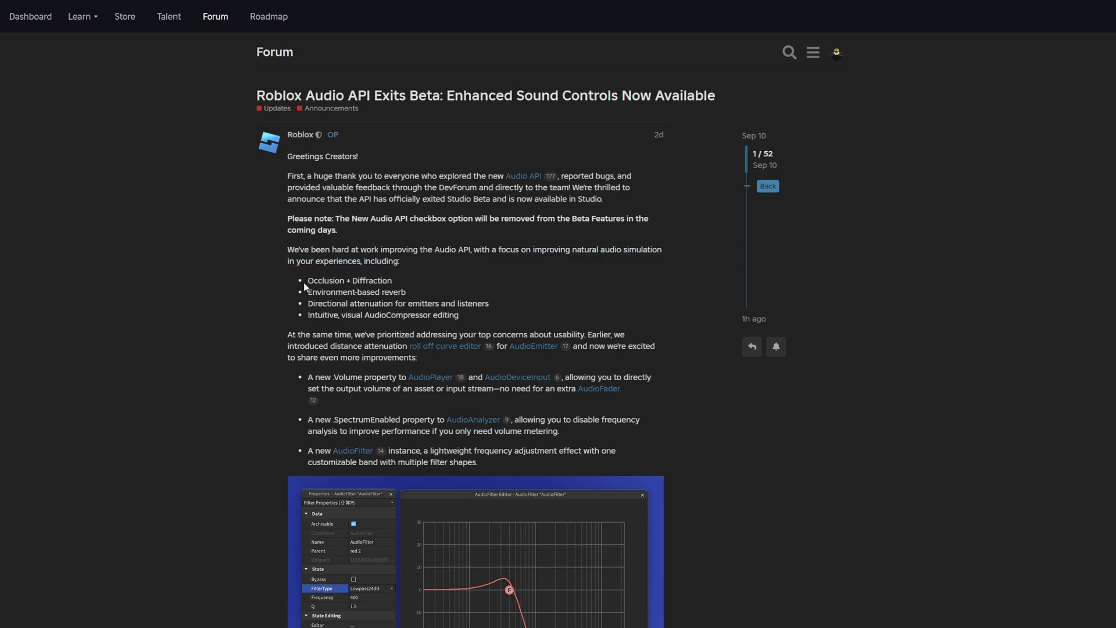
Read the list of natural audio simulation improvements, from occlusion and diffraction to visual AudioCompressor editing
drag(307, 282, 417, 293)
double_click(378, 286)
click(418, 285)
click(429, 292)
drag(318, 303, 493, 306)
click(410, 314)
click(492, 308)
drag(318, 315, 434, 318)
click(466, 319)
Read the paragraph about usability concerns and the roll-off curve editor for AudioEmitter
drag(287, 335, 549, 335)
click(506, 260)
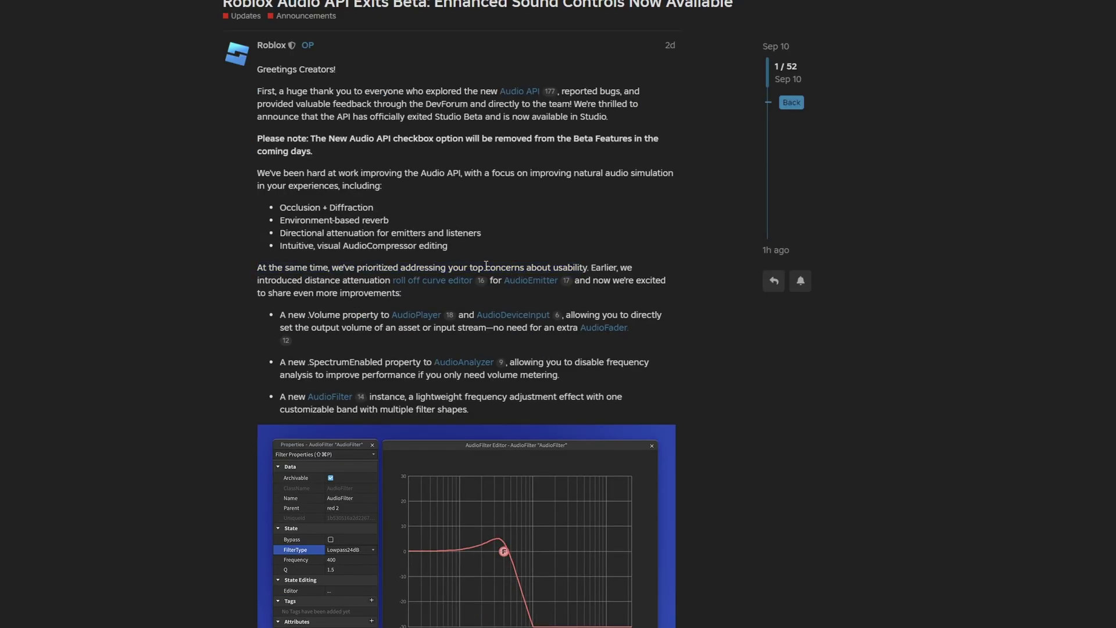
drag(486, 267, 575, 267)
click(605, 285)
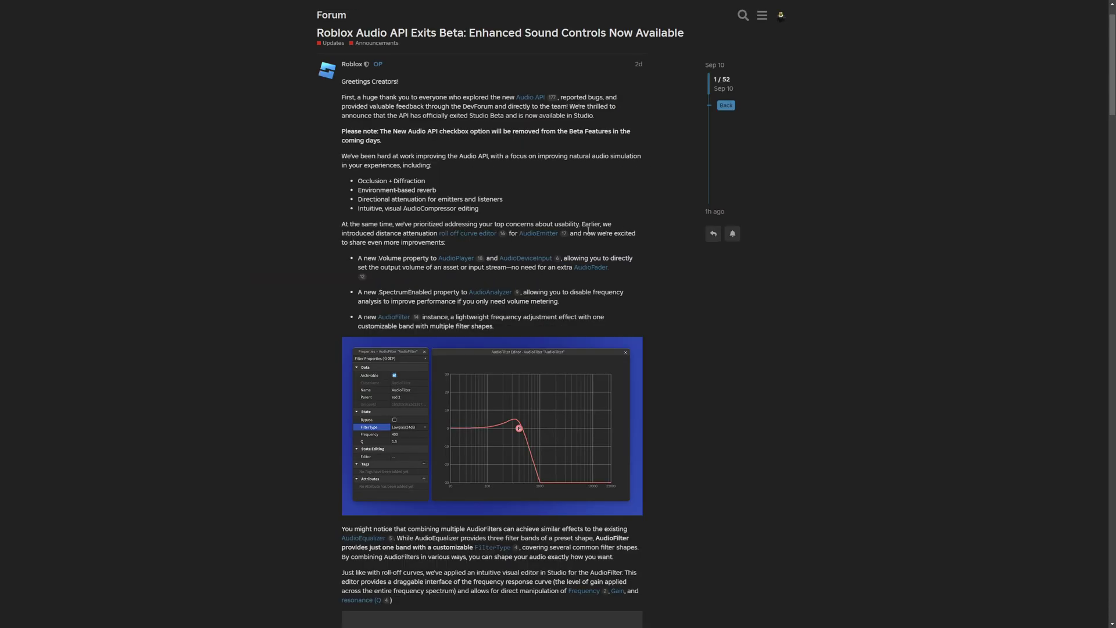
drag(590, 224, 612, 225)
click(626, 249)
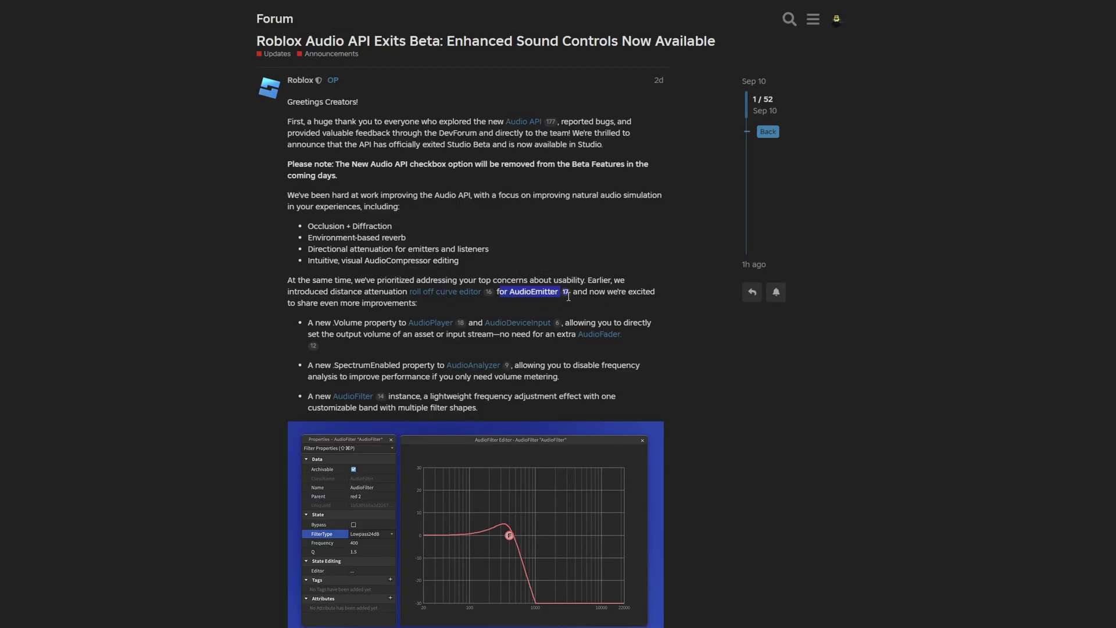
Read the bullet about the new Volume property for AudioPlayer and AudioDeviceInput
scroll(569, 309, down, 1)
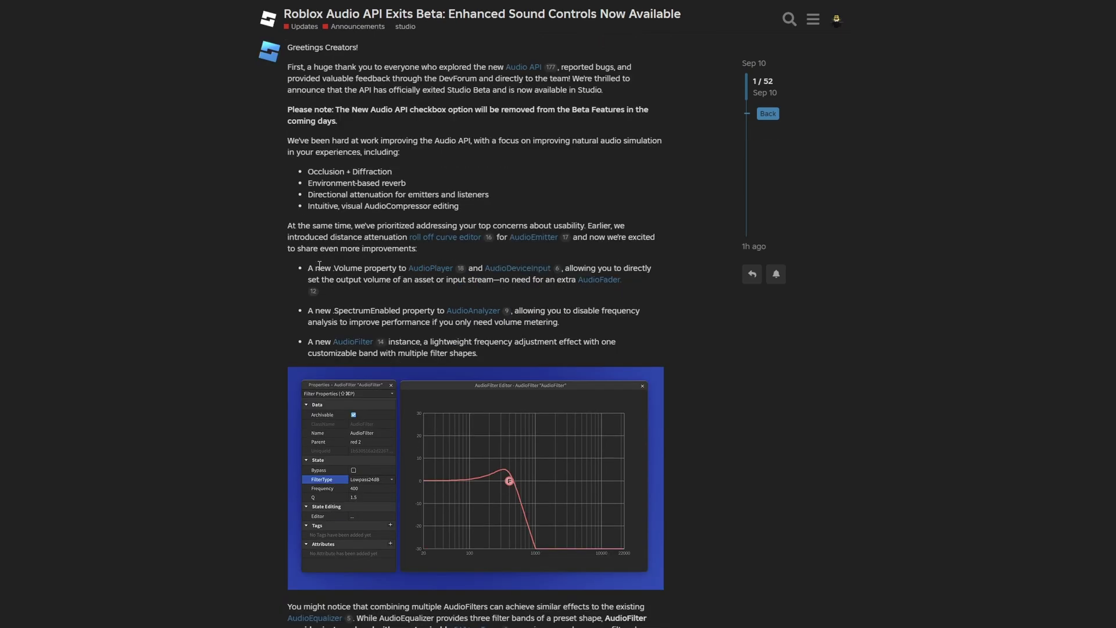
drag(324, 268, 552, 269)
click(410, 289)
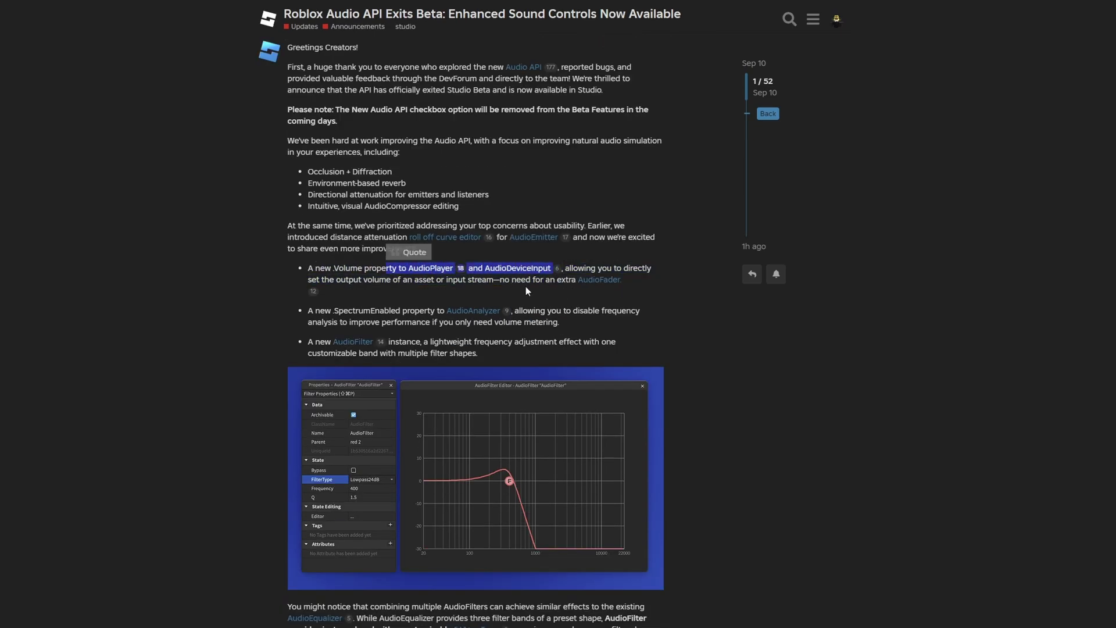
click(530, 290)
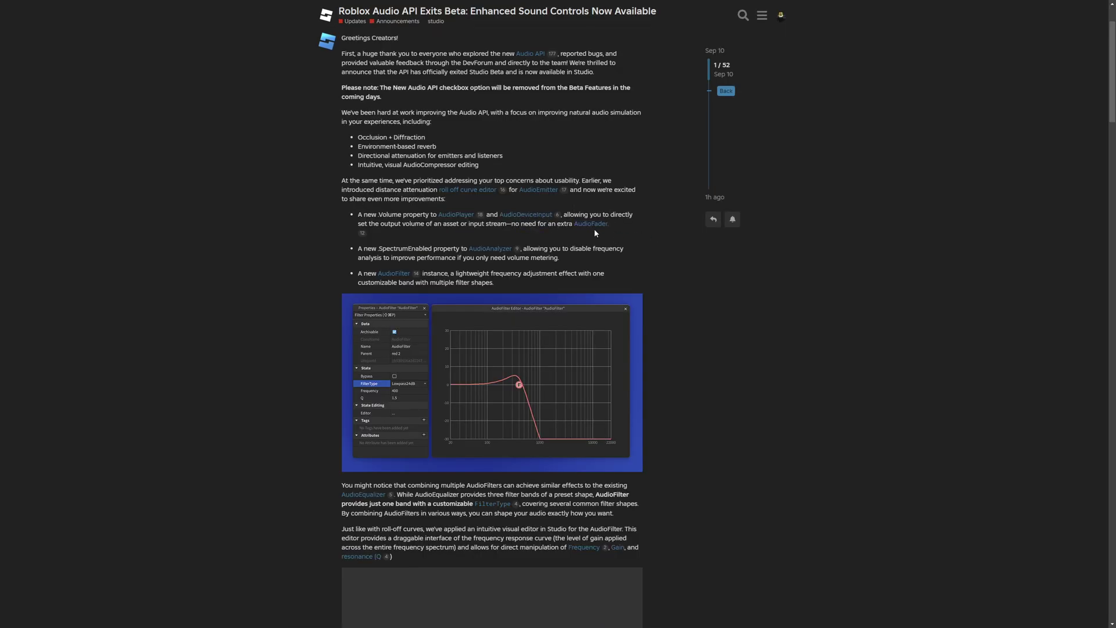
Read the bullet about AudioAnalyzer's new SpectrumEnabled property and its effect on performance
scroll(383, 206, down, 1)
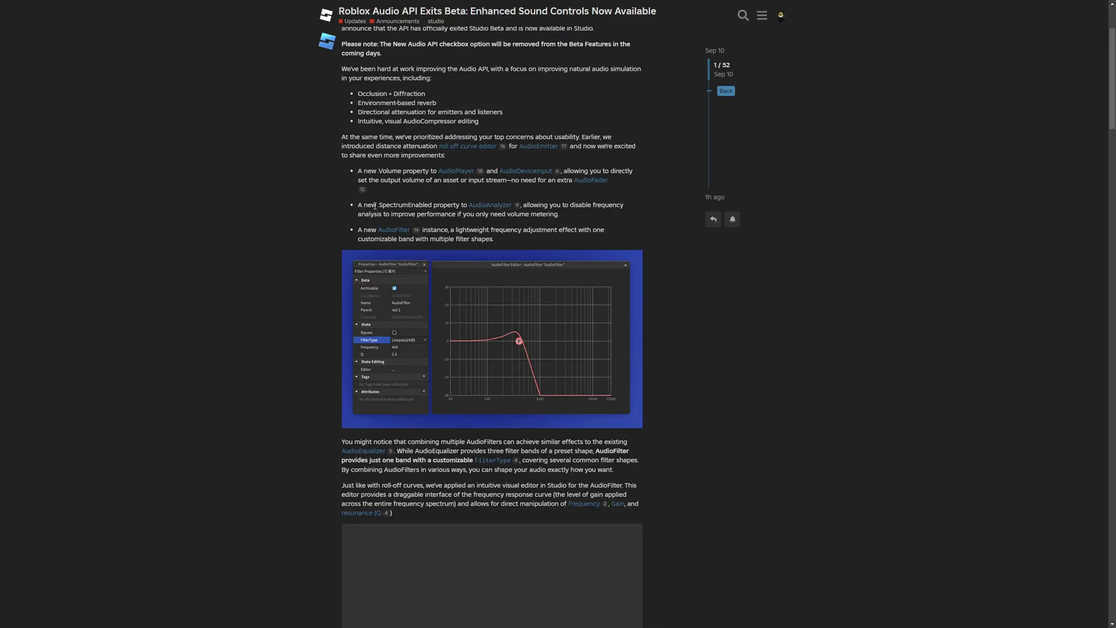
drag(378, 205, 524, 207)
click(427, 227)
click(524, 214)
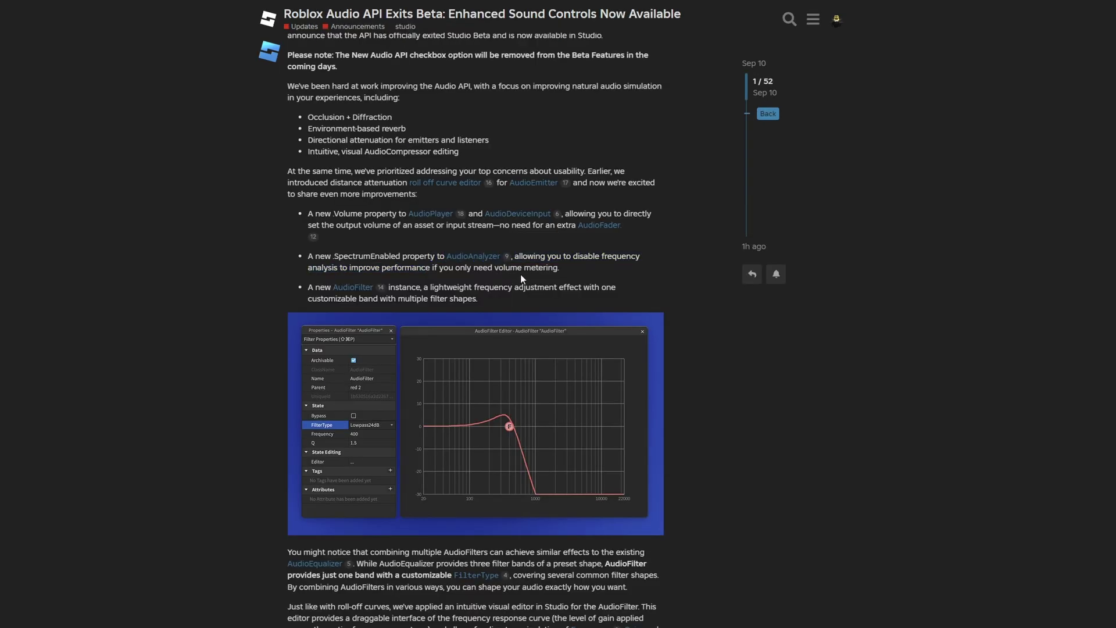
drag(514, 255, 657, 259)
click(491, 276)
double_click(313, 270)
drag(365, 271, 469, 278)
click(513, 284)
Read the bullet introducing the new AudioFilter instance and its customizable band
drag(307, 288, 376, 294)
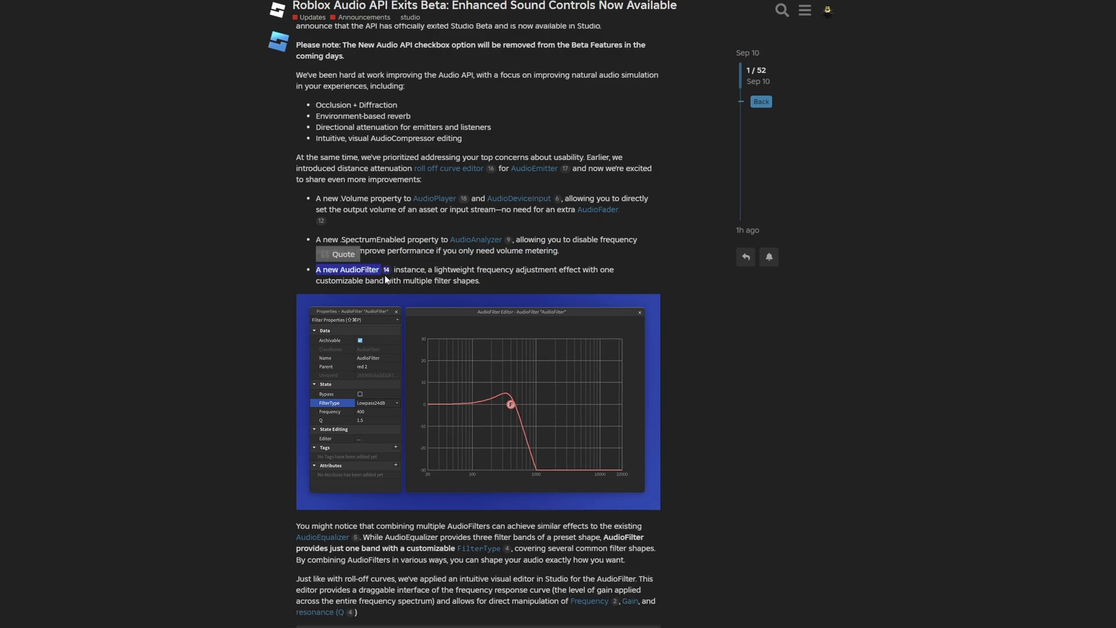
click(422, 284)
drag(434, 270, 582, 290)
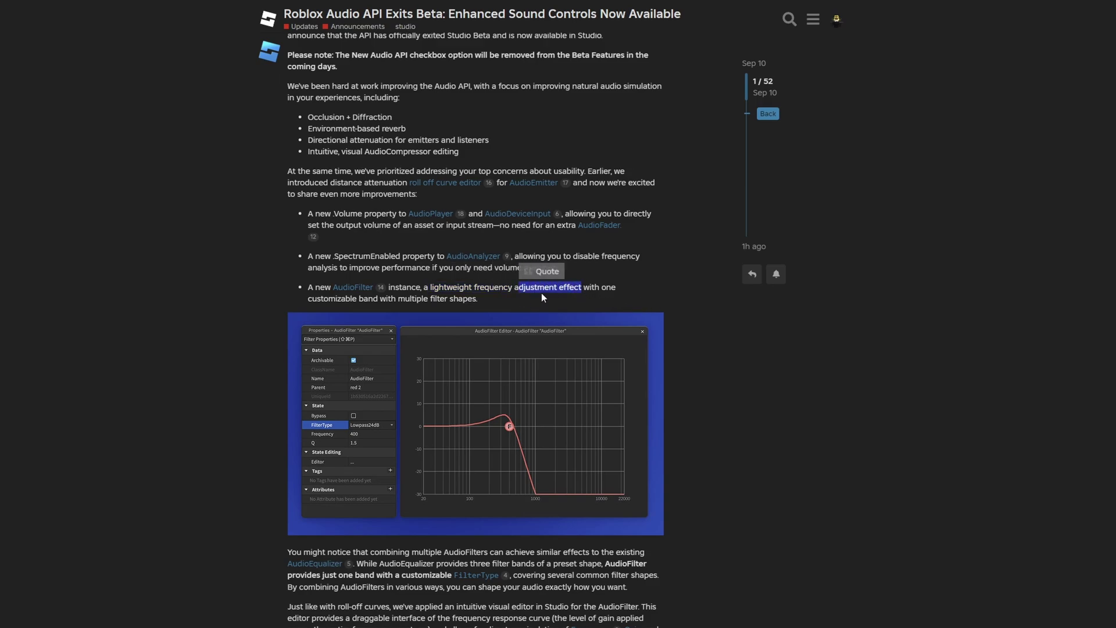
drag(373, 299, 494, 305)
click(464, 316)
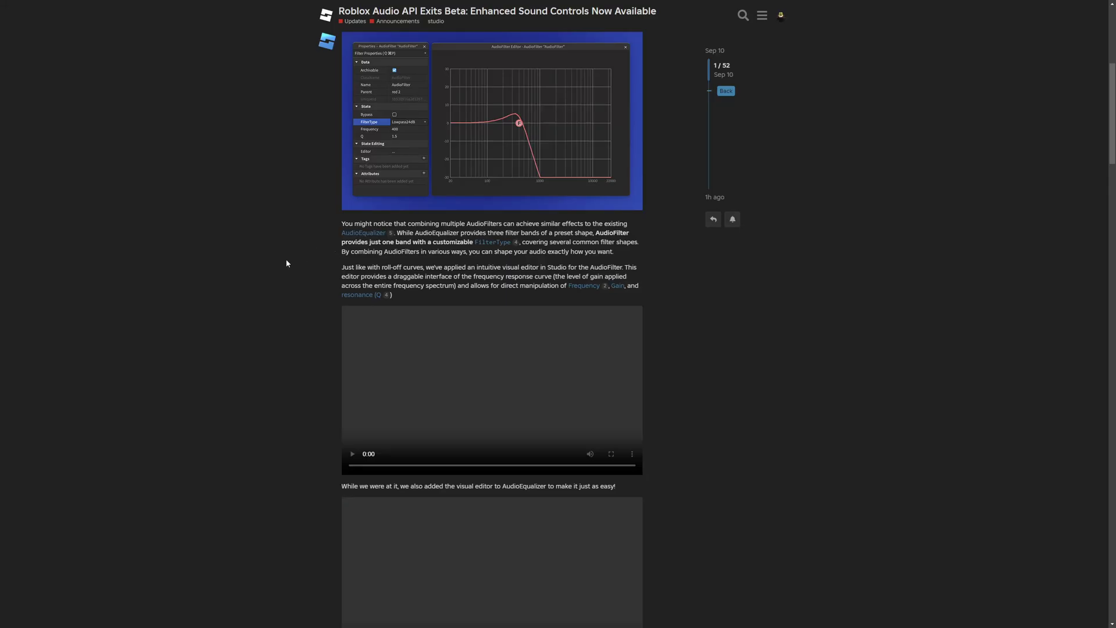
Read the paragraph comparing combined AudioFilters with the existing AudioEqualizer and its preset filter bands
drag(361, 223, 481, 223)
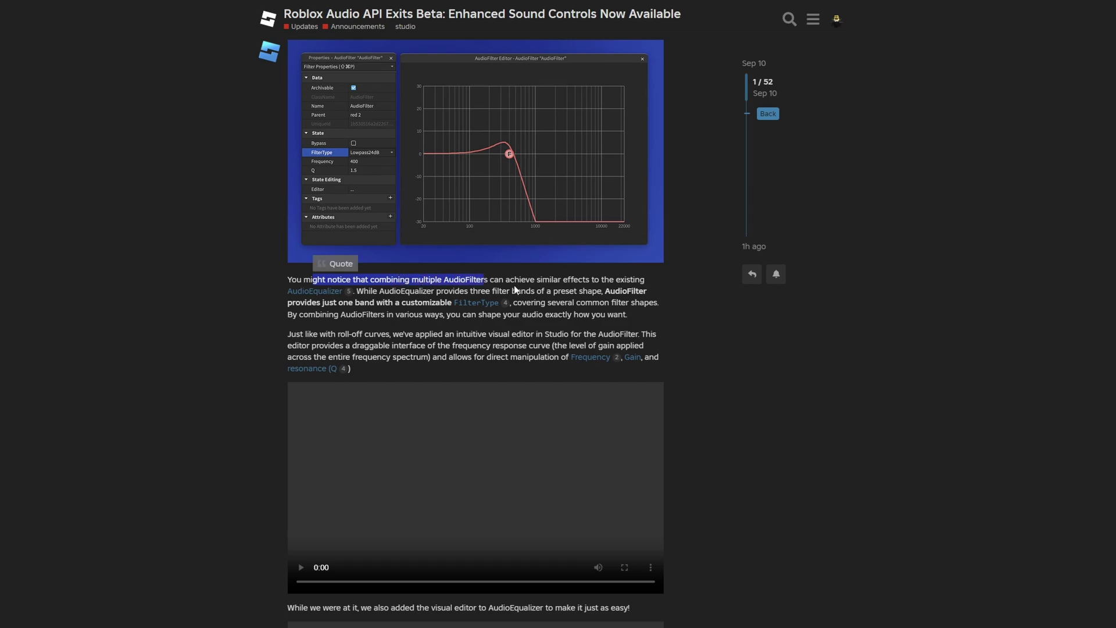
drag(525, 281, 660, 282)
click(541, 281)
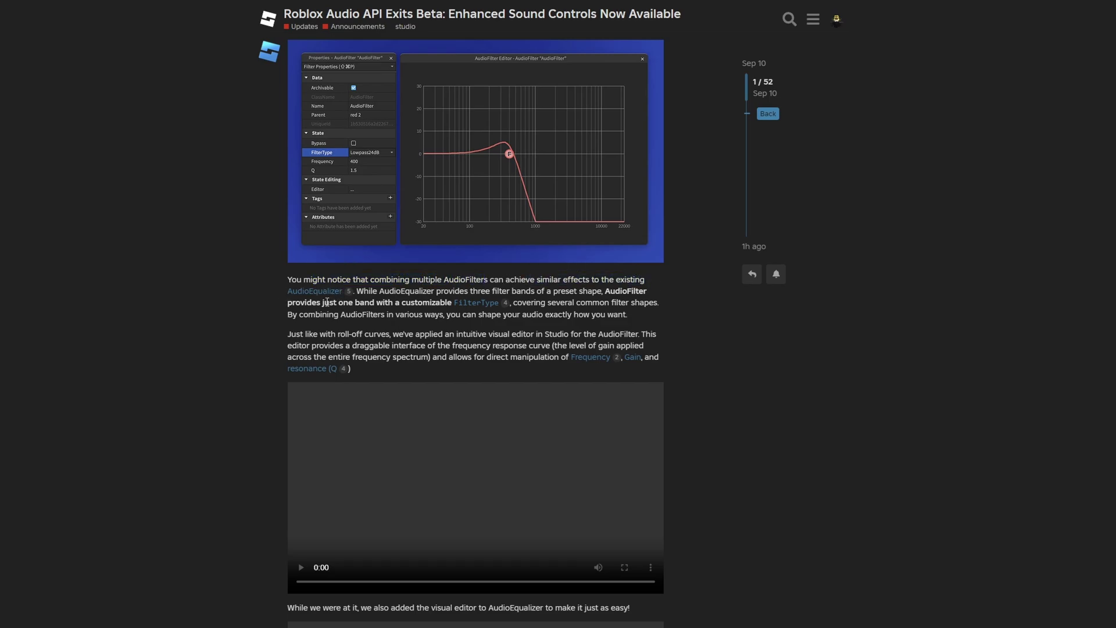
drag(357, 291, 592, 291)
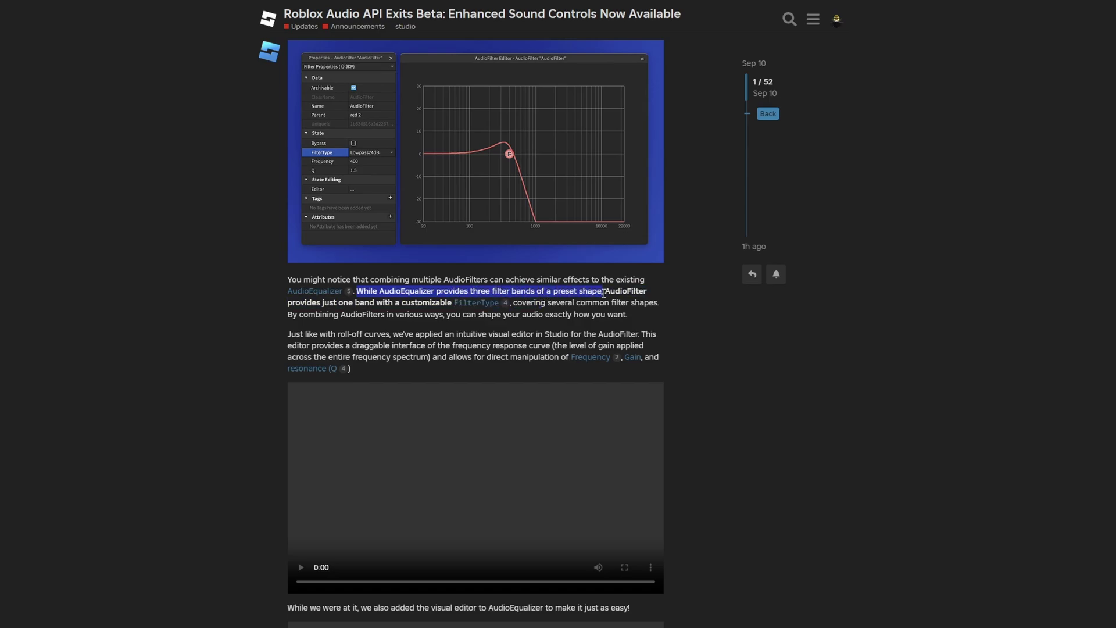
click(358, 299)
drag(303, 306, 384, 303)
drag(415, 302, 504, 303)
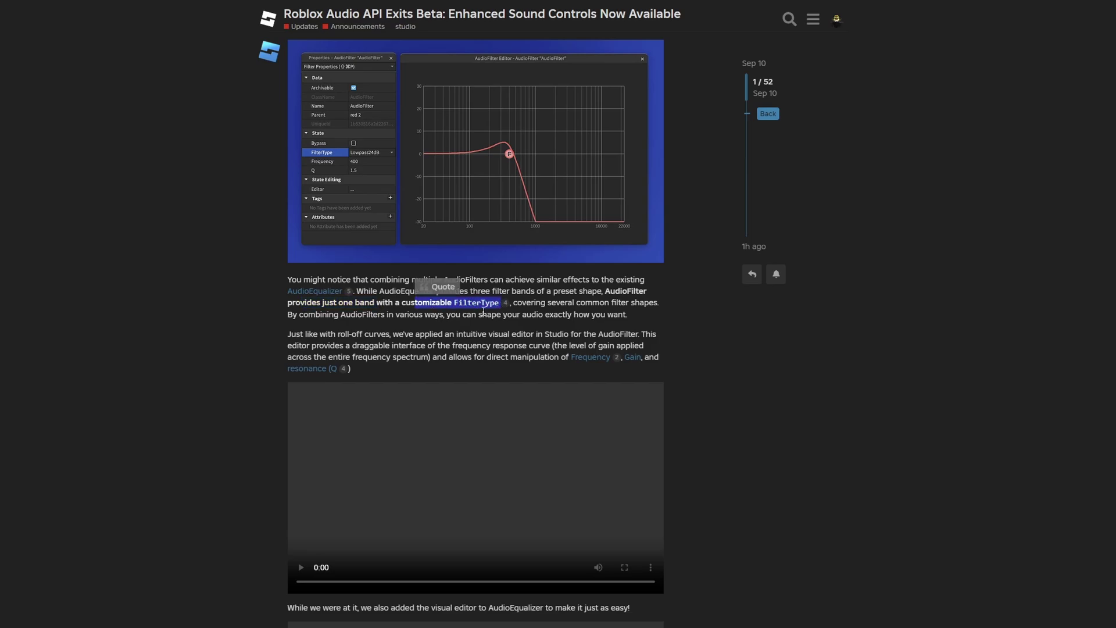
click(487, 316)
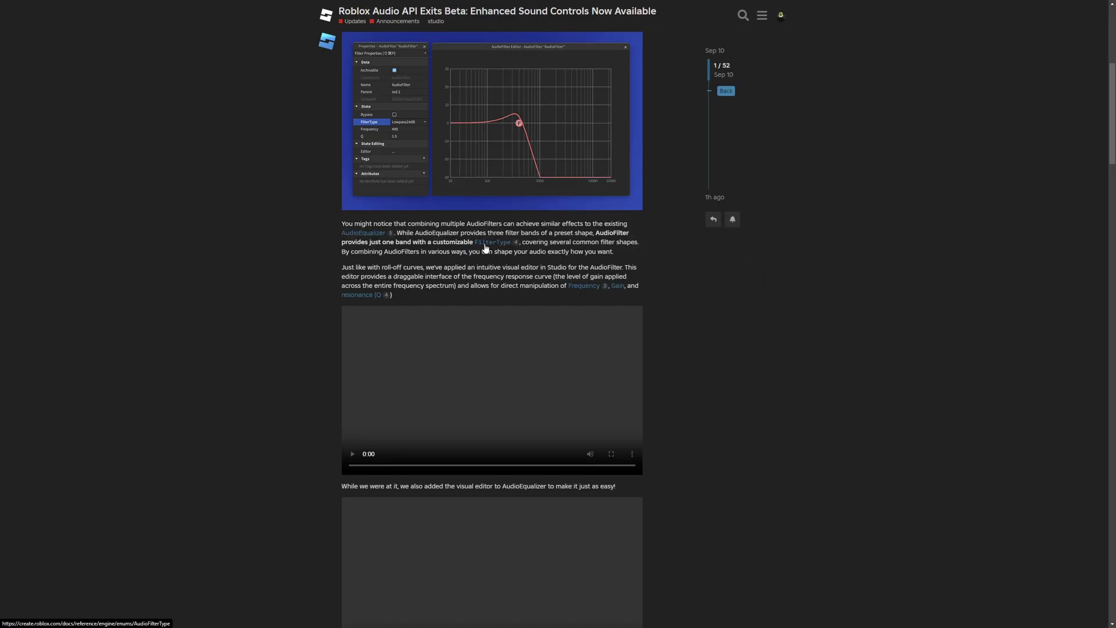
Open the FilterType reference from the post and review the AudioFilterType items from Peak to Notch with their summaries
click(487, 244)
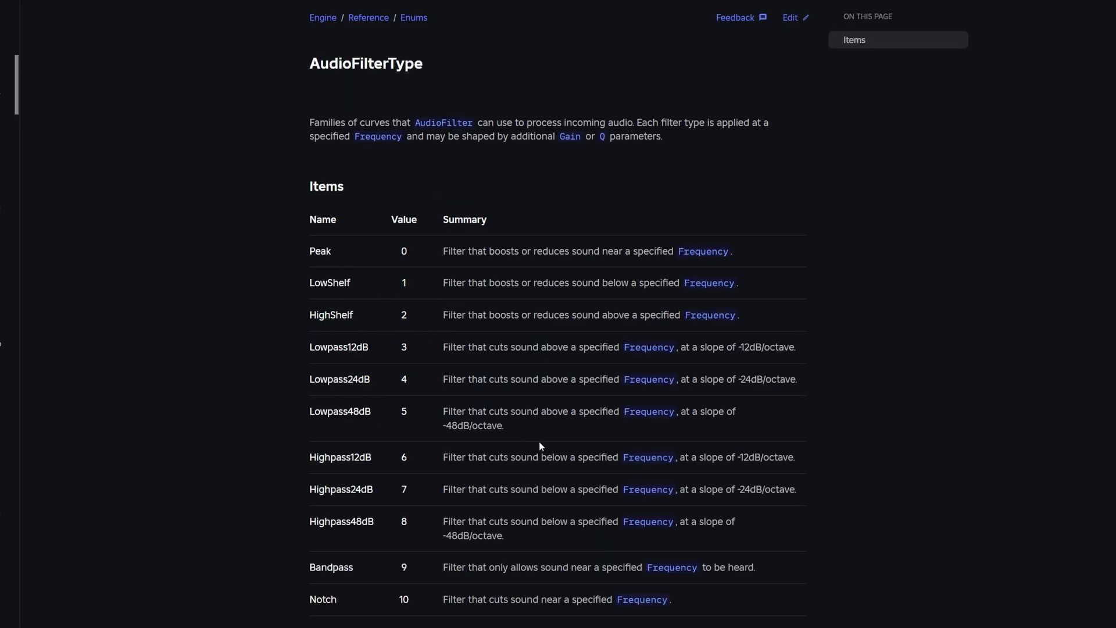
drag(334, 251, 310, 232)
drag(353, 283, 317, 284)
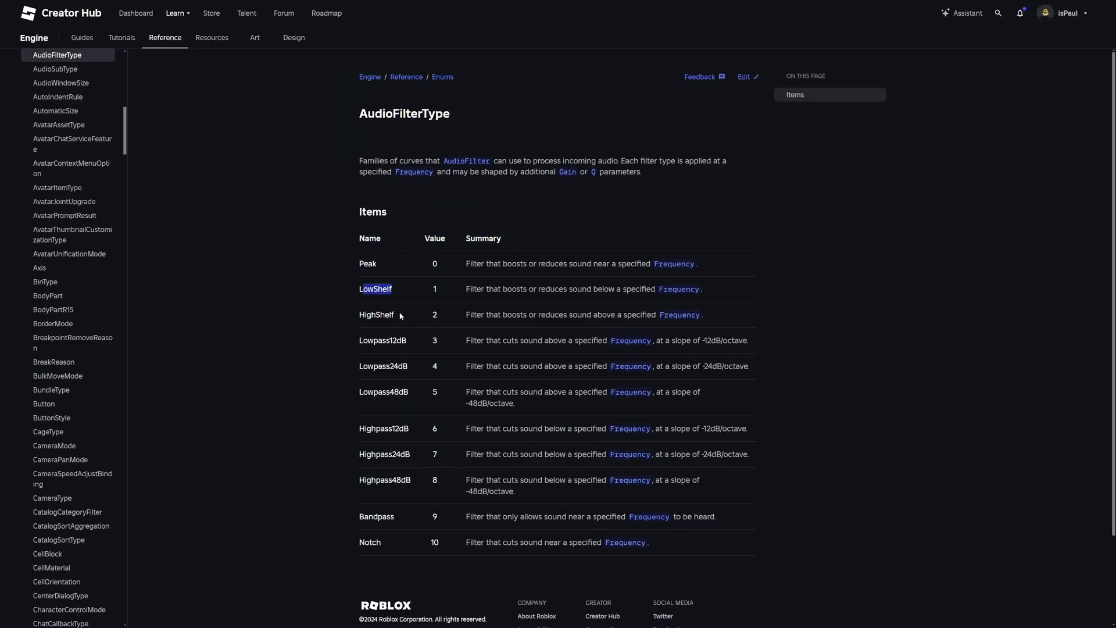
click(406, 339)
drag(359, 340, 358, 512)
click(401, 546)
mouse_move(400, 546)
mouse_down()
mouse_move(360, 237)
mouse_move(406, 546)
mouse_up()
drag(466, 263, 723, 258)
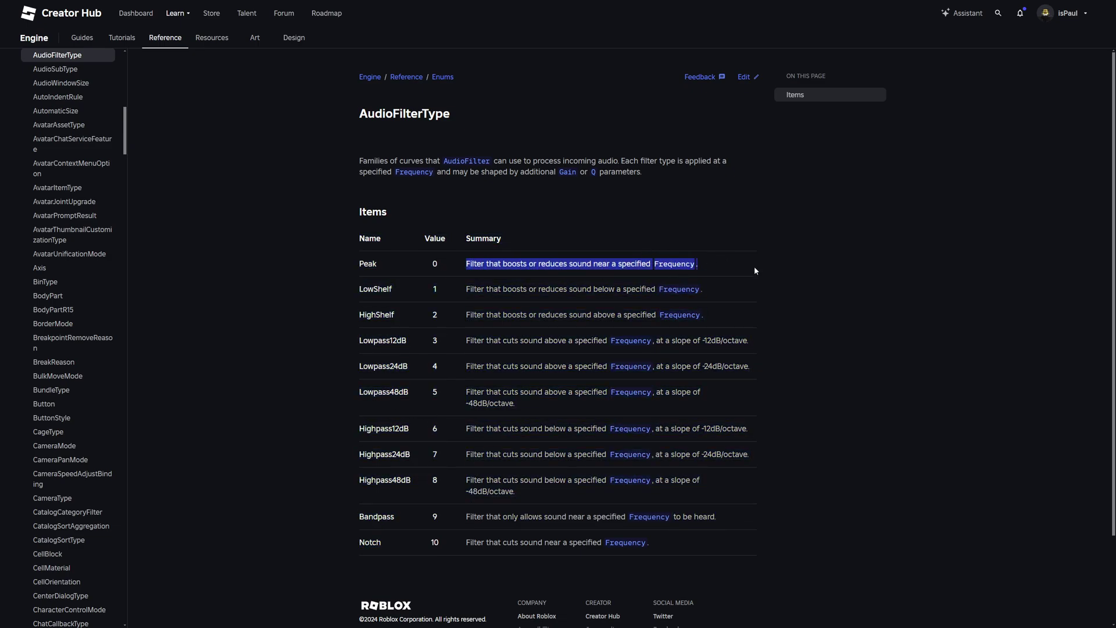
click(711, 261)
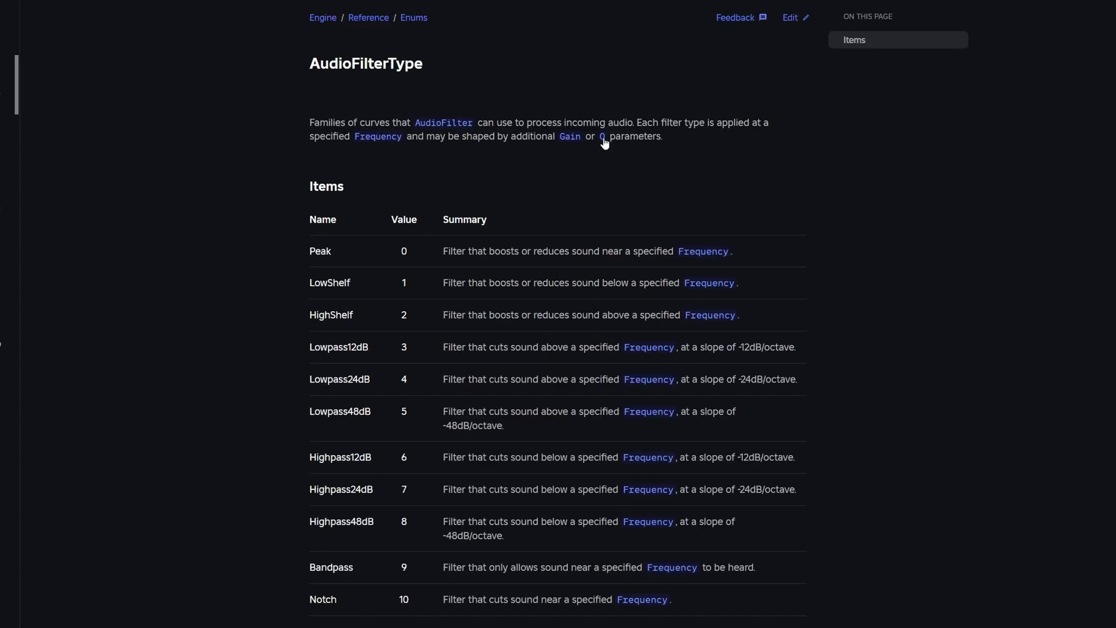
Open the reference for the AudioFilter's Q property and read its description, including the note on Lowpass12dB and Highpass12dB
click(603, 141)
drag(319, 187, 756, 207)
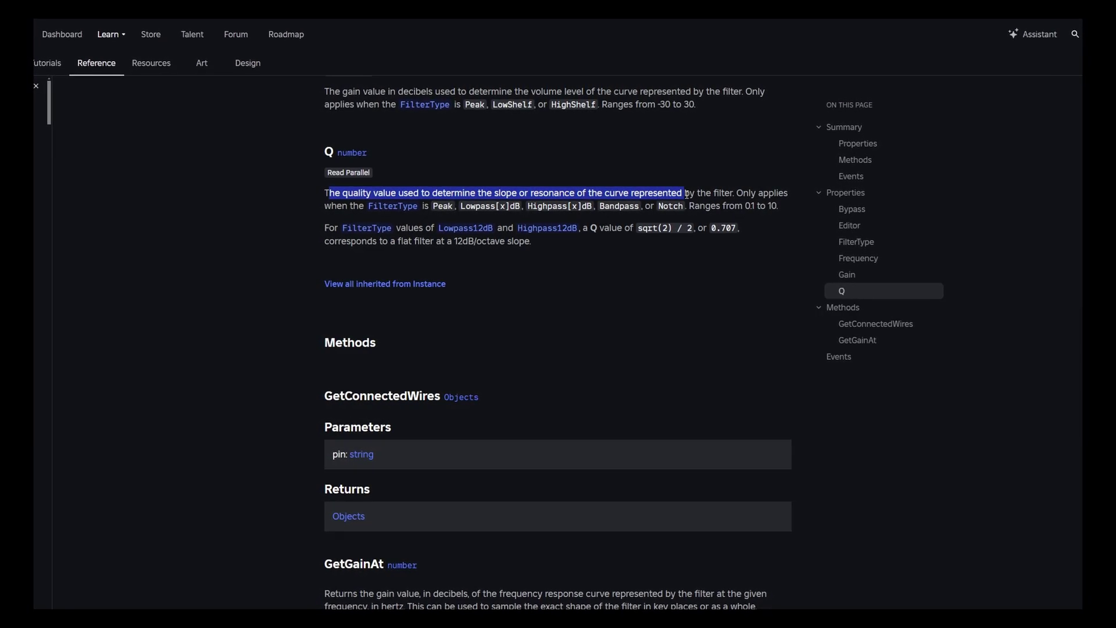
drag(324, 228, 431, 232)
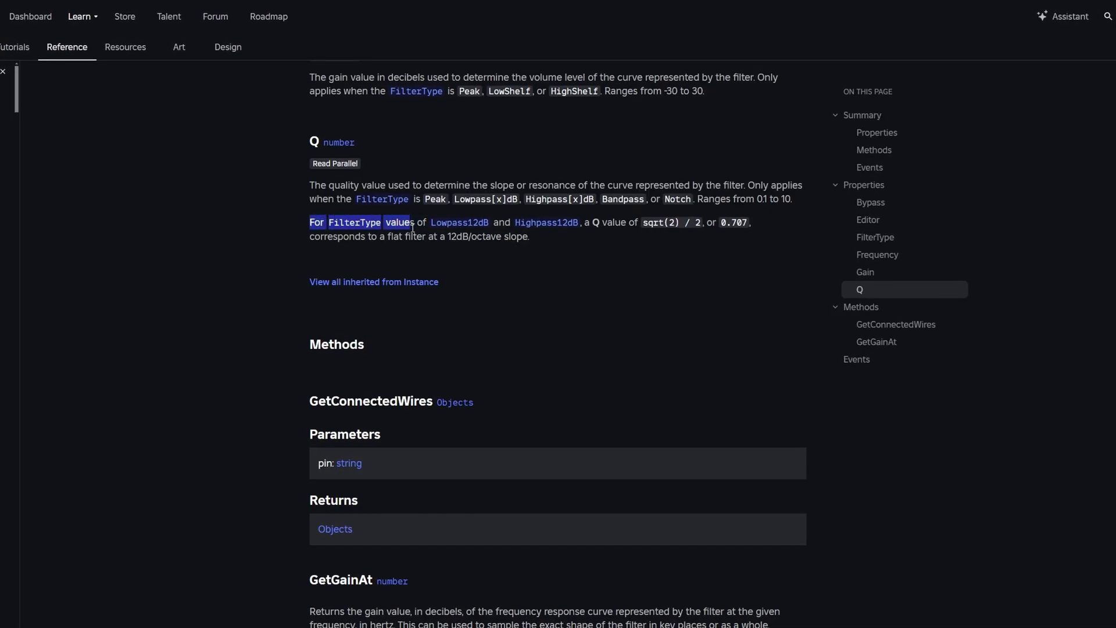
click(401, 227)
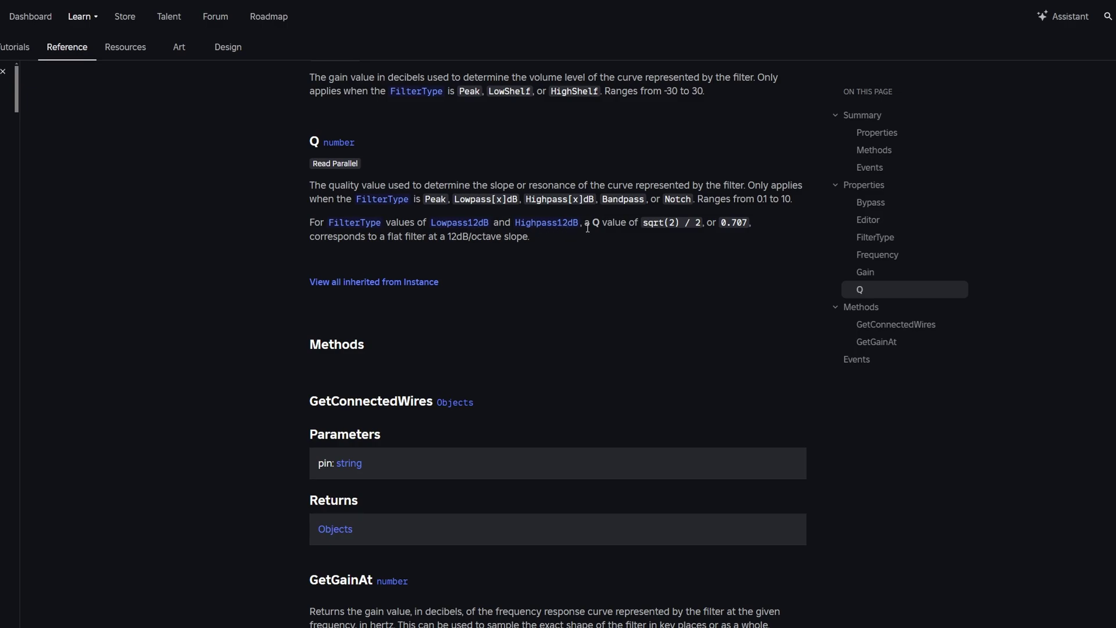
drag(608, 224, 666, 224)
click(669, 224)
drag(321, 237, 447, 237)
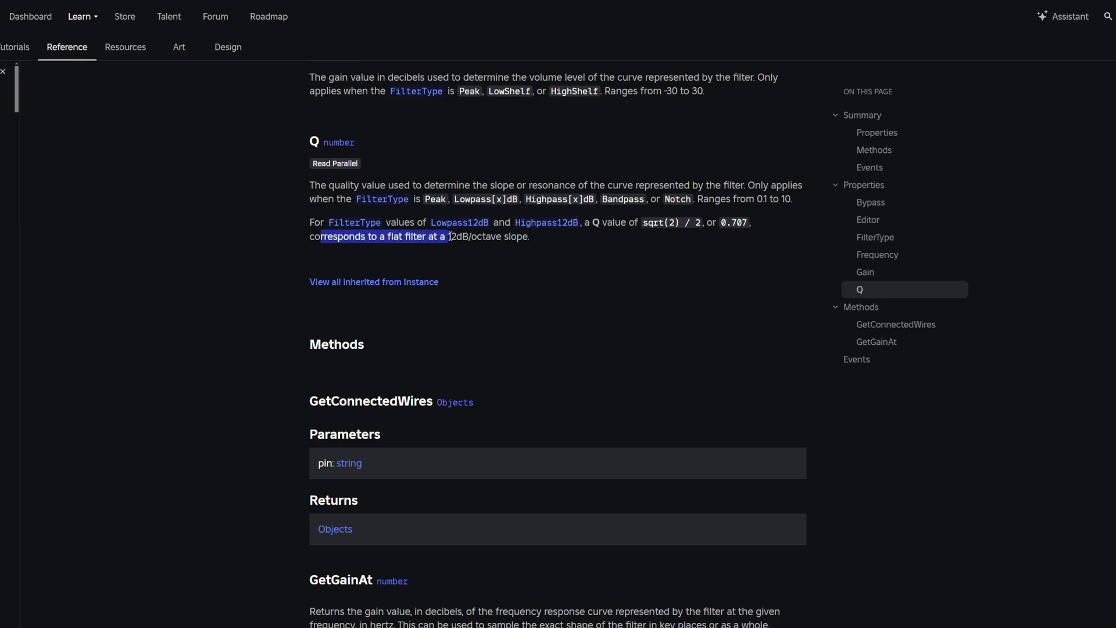
drag(530, 238, 467, 238)
click(566, 250)
drag(567, 250, 371, 237)
click(584, 273)
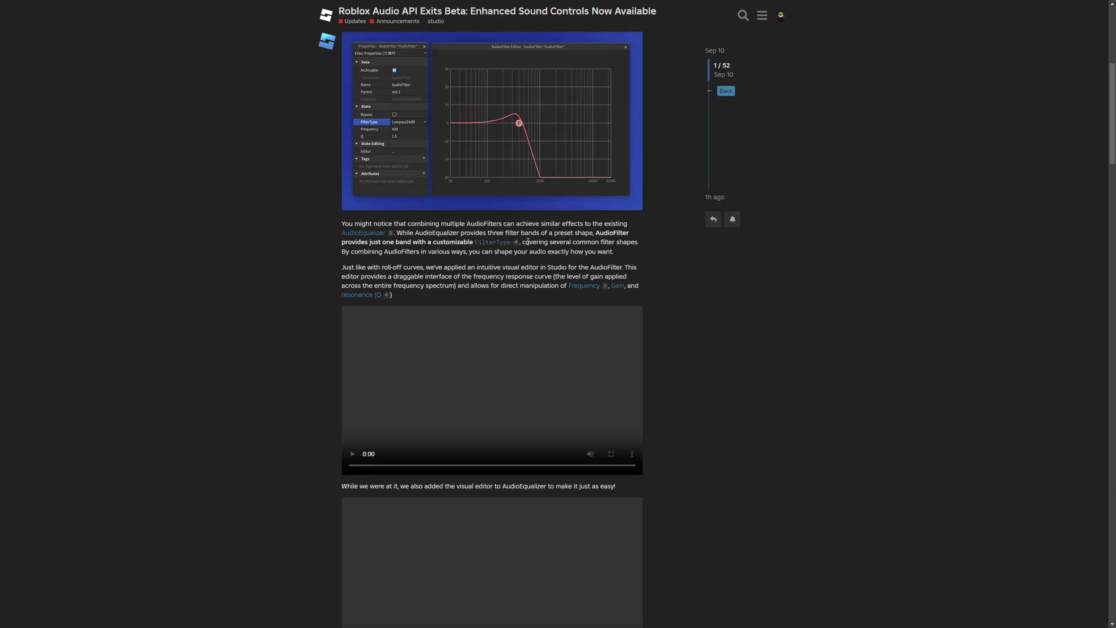
Return to the forum announcement and read how combining AudioFilters covers common filter shapes and shapes the audio
drag(528, 242, 577, 243)
click(605, 246)
drag(347, 252, 495, 254)
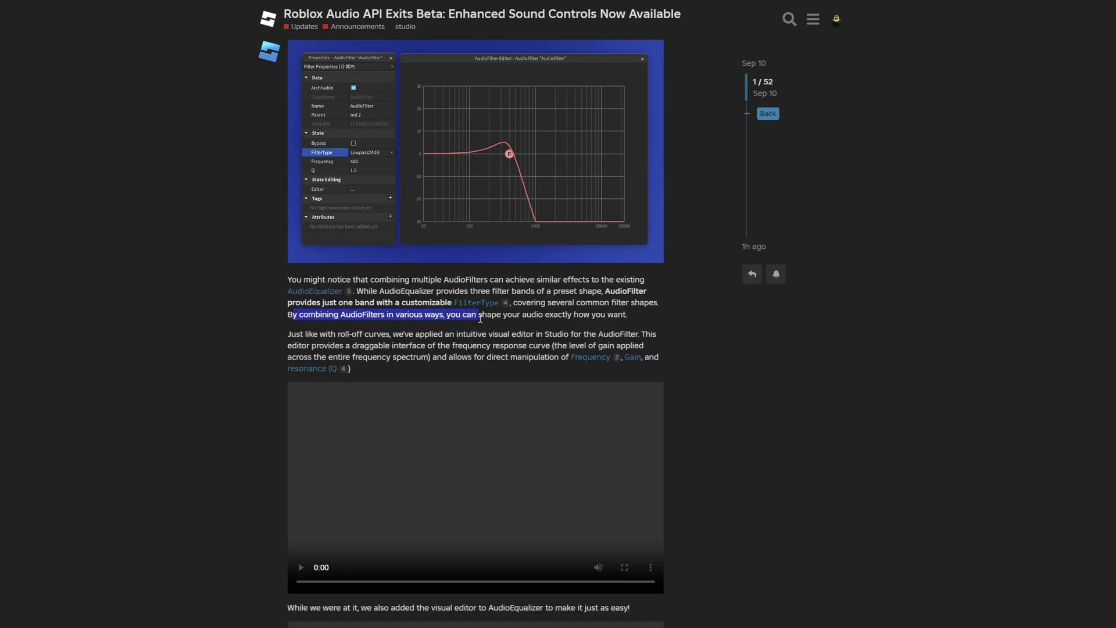
click(473, 318)
drag(447, 316, 543, 318)
click(647, 323)
Read the paragraph about the AudioFilter's visual editor and its draggable frequency response curve
scroll(631, 316, down, 1)
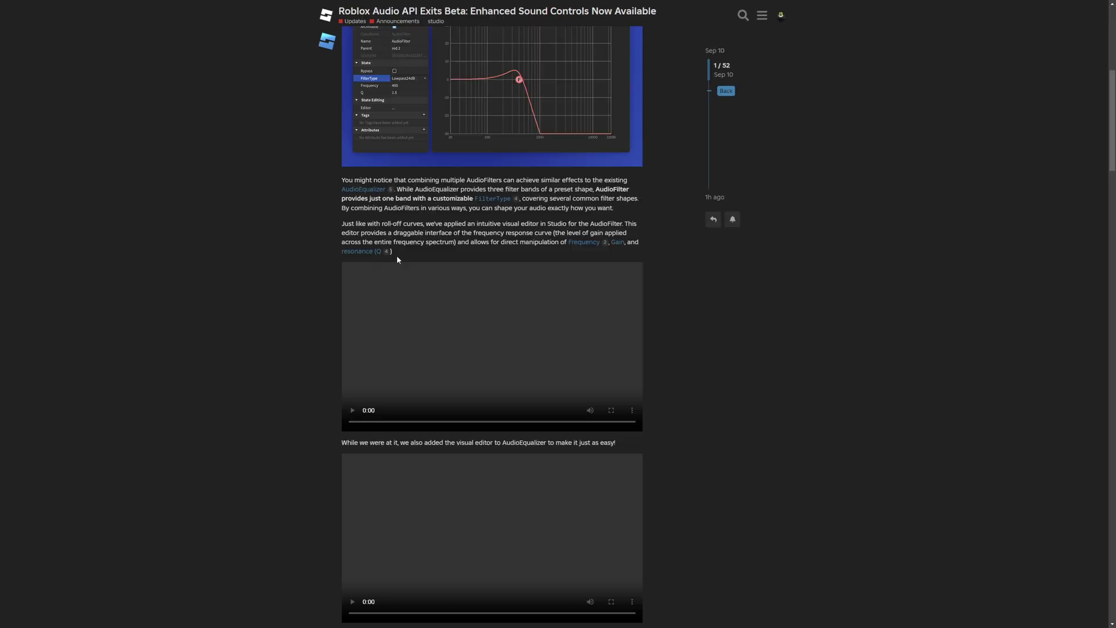
drag(364, 374, 289, 336)
click(357, 233)
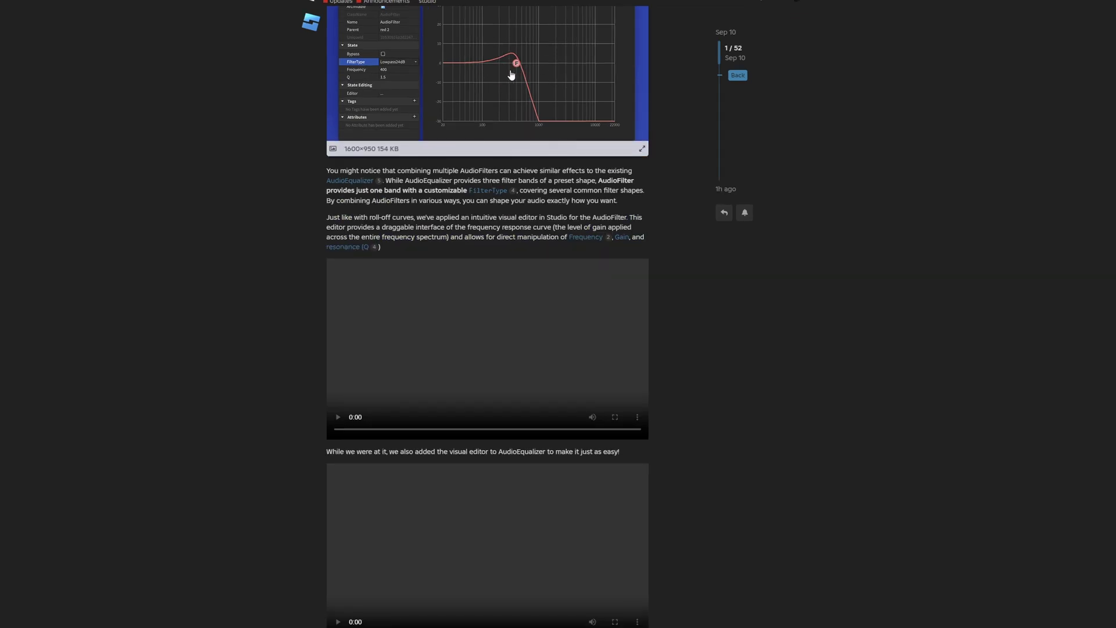
Read which AudioFilter properties the visual editor manipulates directly, including Frequency, Gain and resonance (Q)
drag(466, 237, 559, 237)
click(559, 237)
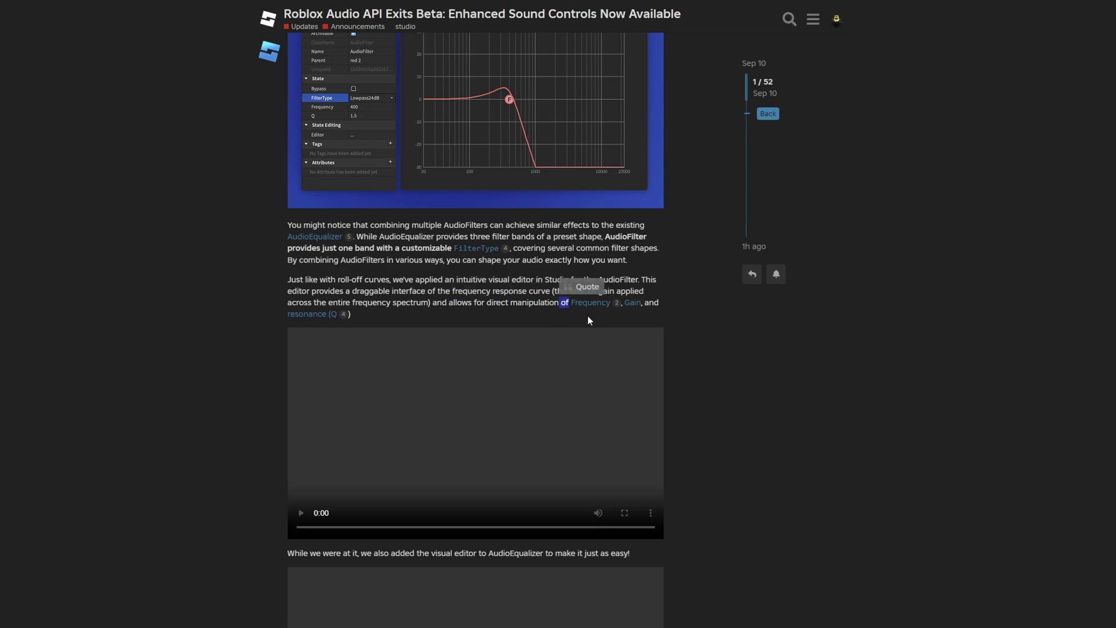
drag(339, 314, 326, 317)
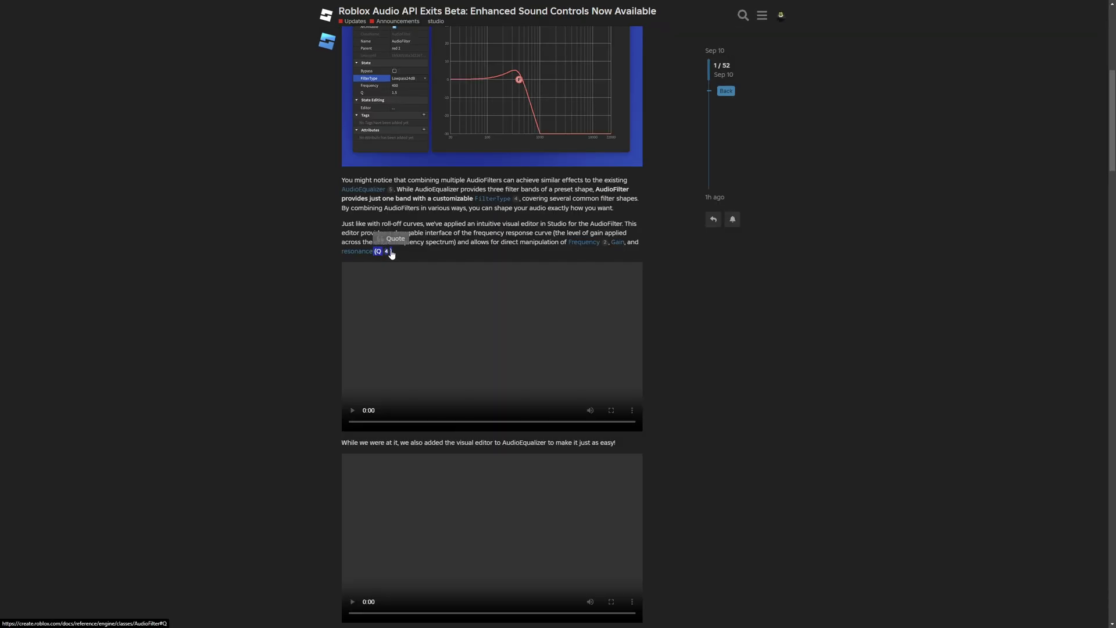
click(334, 276)
Reload the announcement page to load its videos and watch the AudioFilter Editor demo in full screen
scroll(466, 279, down, 1)
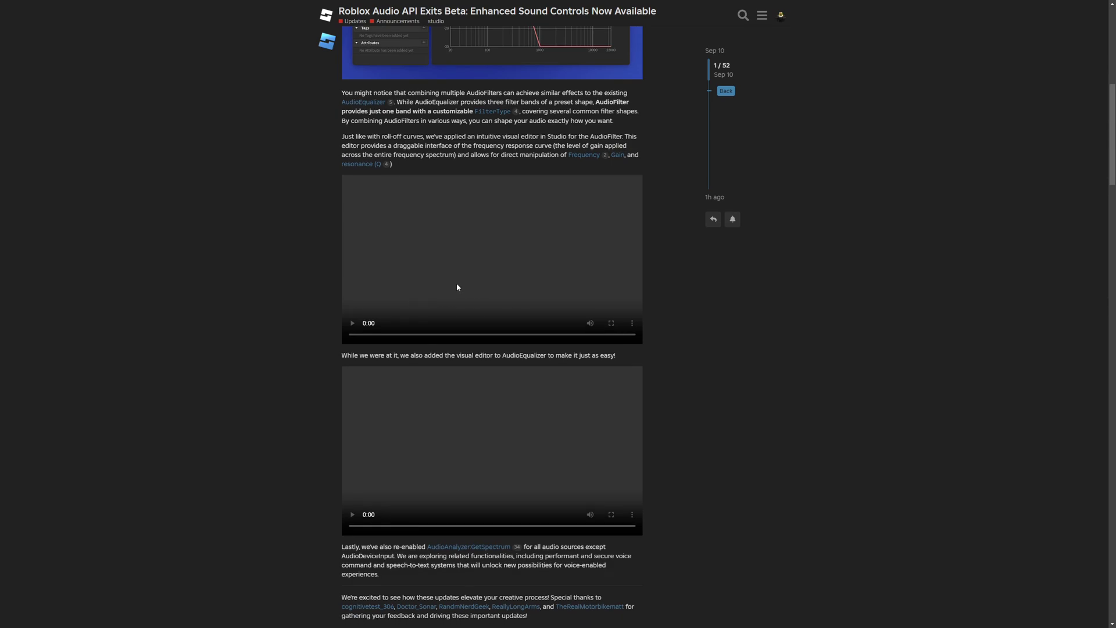
key(F5)
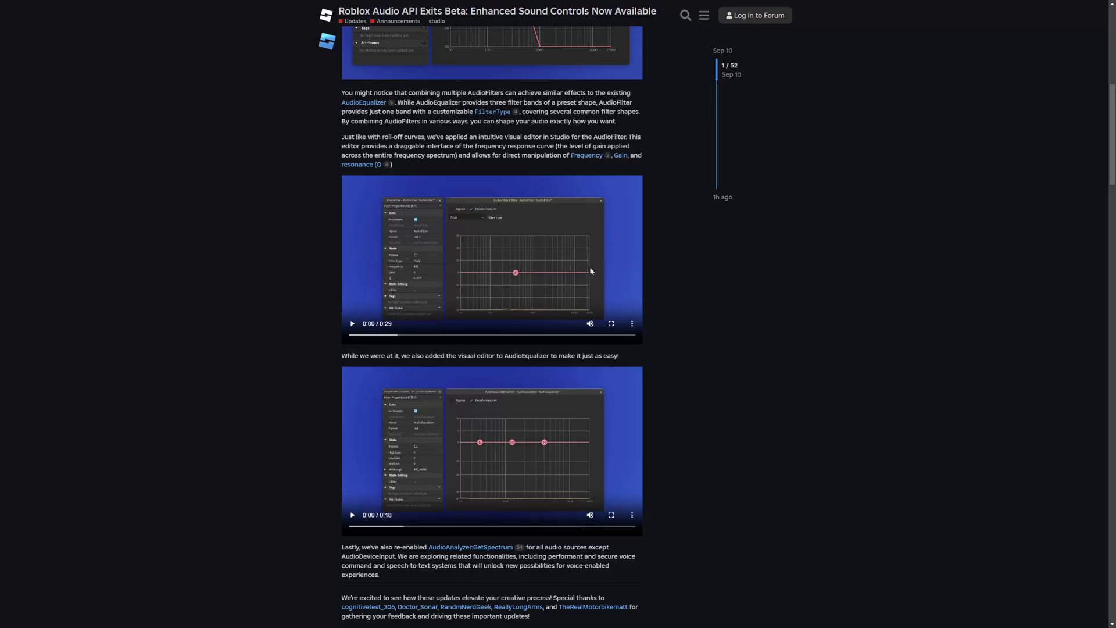
scroll(585, 242, down, 1)
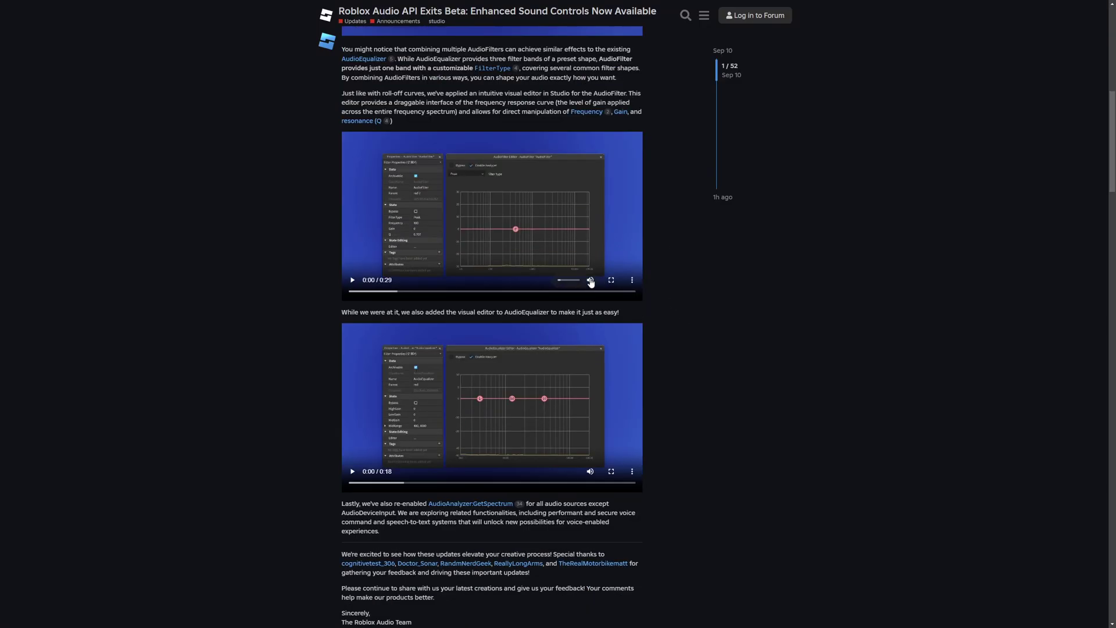
click(613, 283)
click(611, 282)
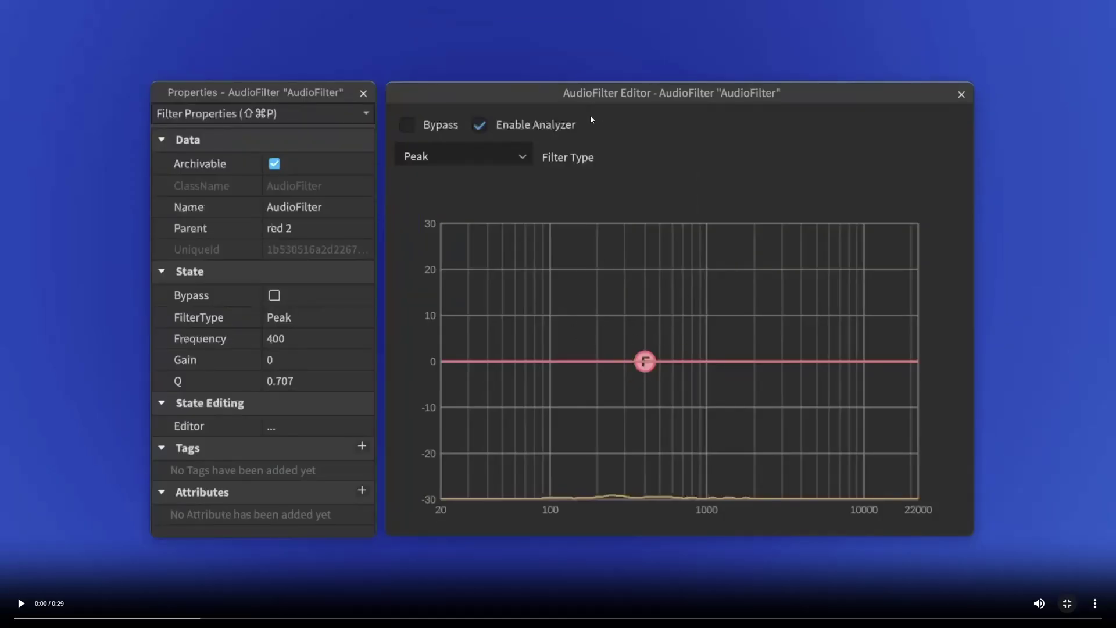
click(163, 449)
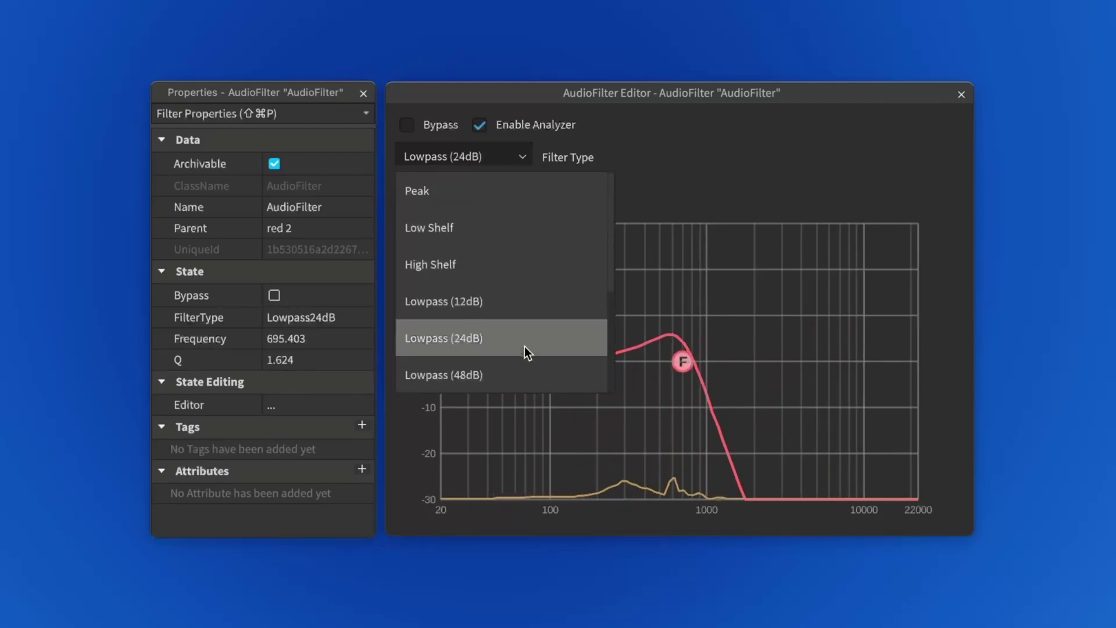
scroll(685, 363, down, 5)
drag(684, 362, 752, 365)
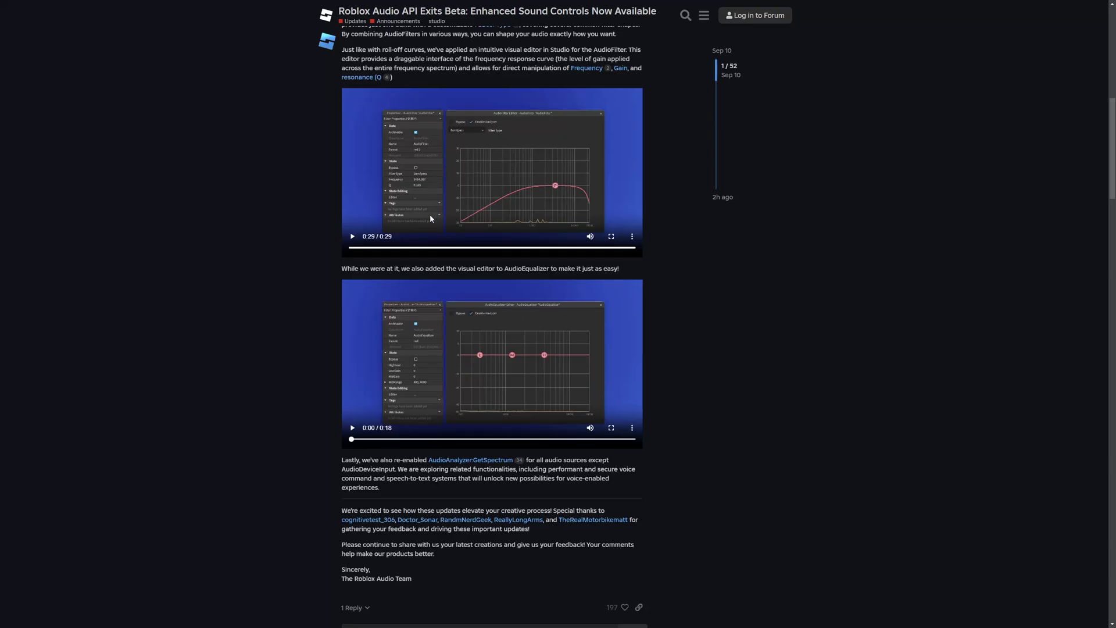
Read the line about the AudioEqualizer's visual editor and watch its demo video in full screen
drag(490, 336, 557, 337)
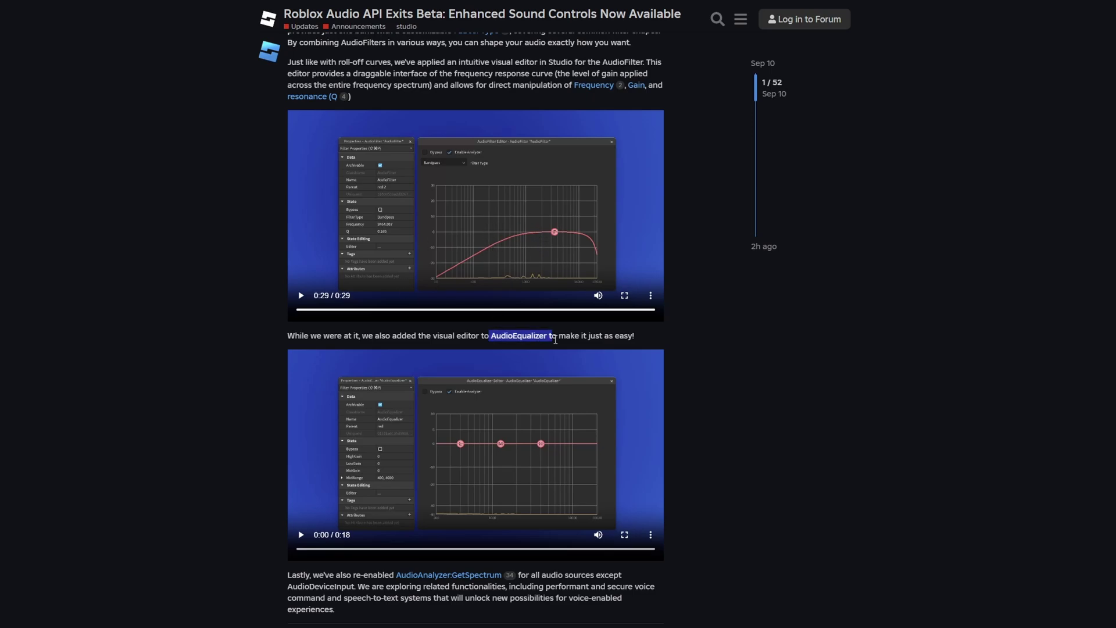
click(624, 535)
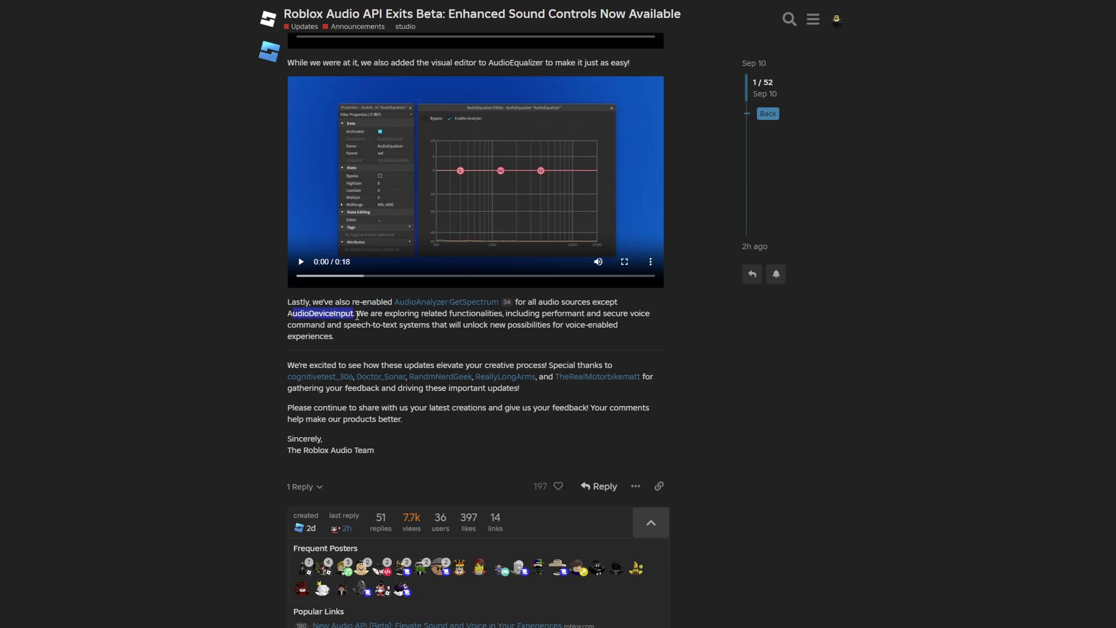
Read the closing paragraph about re-enabling AudioAnalyzer:GetSpectrum and exploring voice command and speech-to-text systems
click(367, 345)
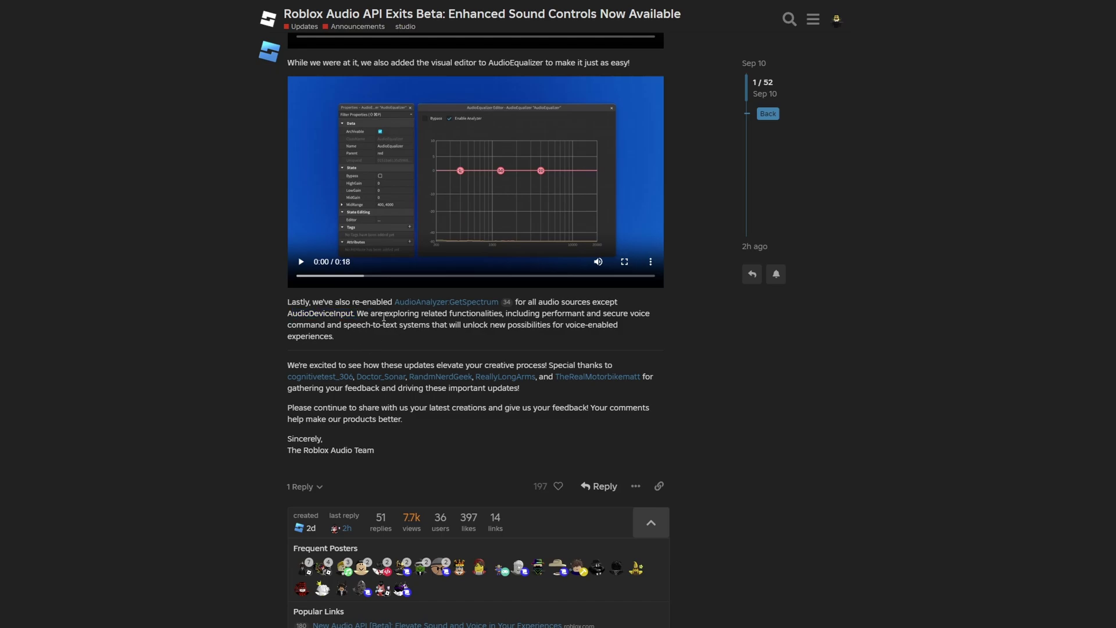
drag(384, 317, 655, 314)
click(487, 318)
click(351, 336)
drag(488, 329, 488, 328)
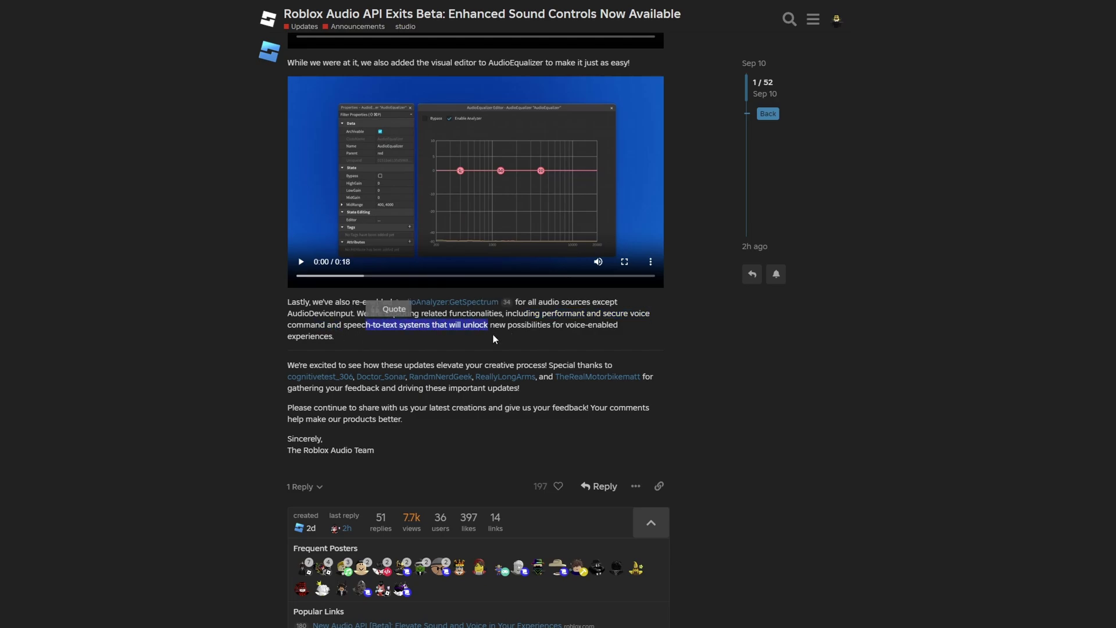
drag(556, 326, 611, 327)
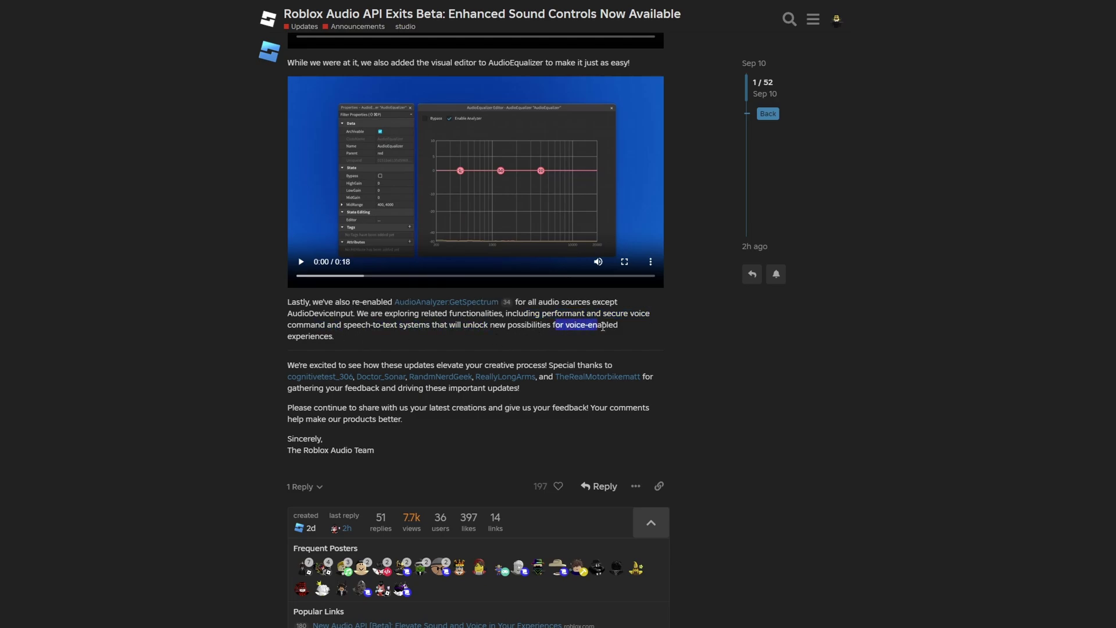
drag(425, 341, 298, 320)
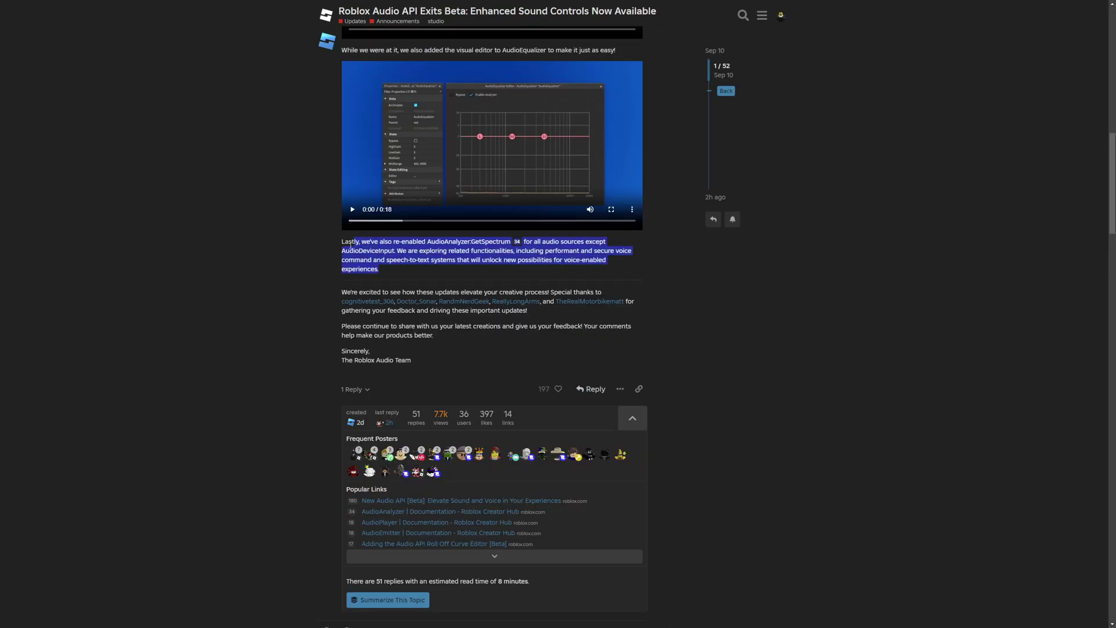
drag(350, 258, 359, 274)
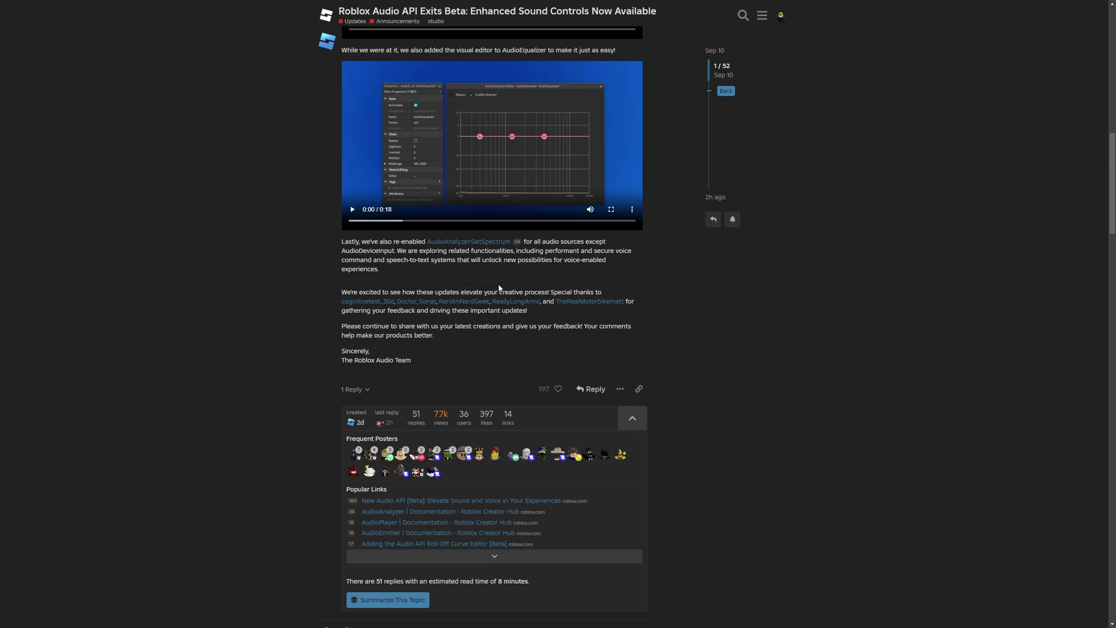
mouse_move(382, 271)
mouse_down()
mouse_move(396, 251)
mouse_move(374, 260)
mouse_up()
click(391, 265)
drag(482, 293, 647, 305)
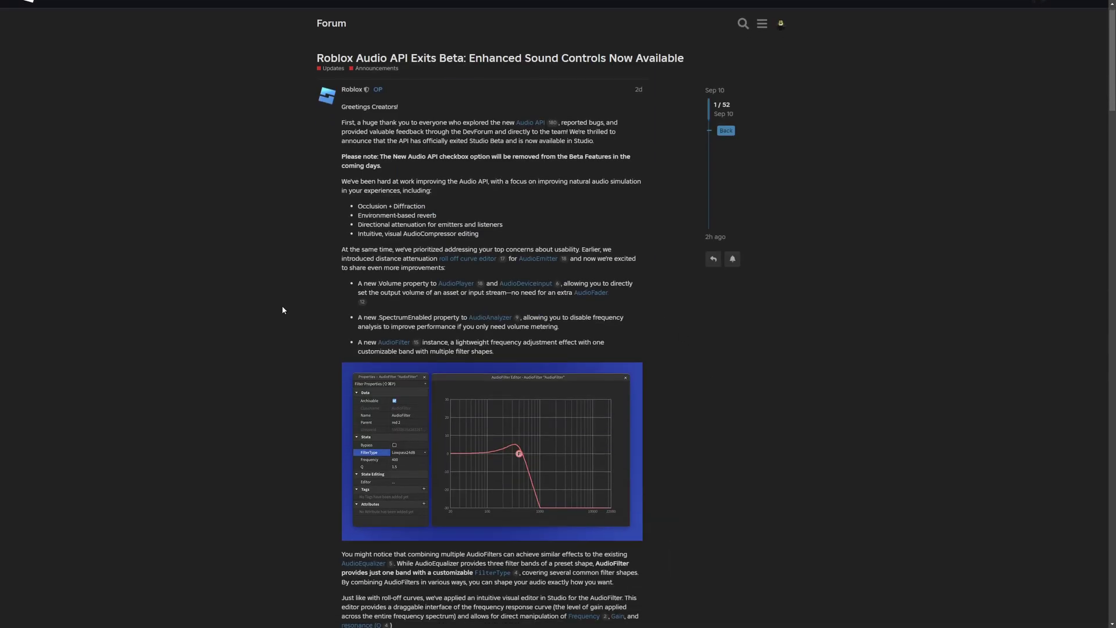
Skim the whole Audio API announcement once more, from the introduction to the team's sign-off
scroll(283, 310, down, 15)
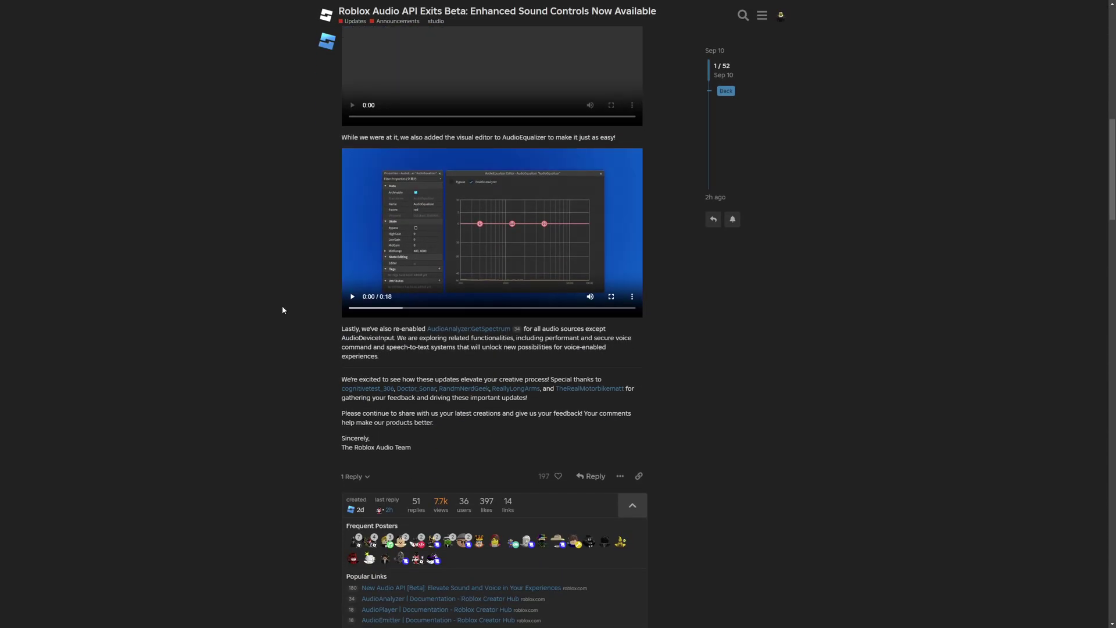
scroll(283, 310, up, 15)
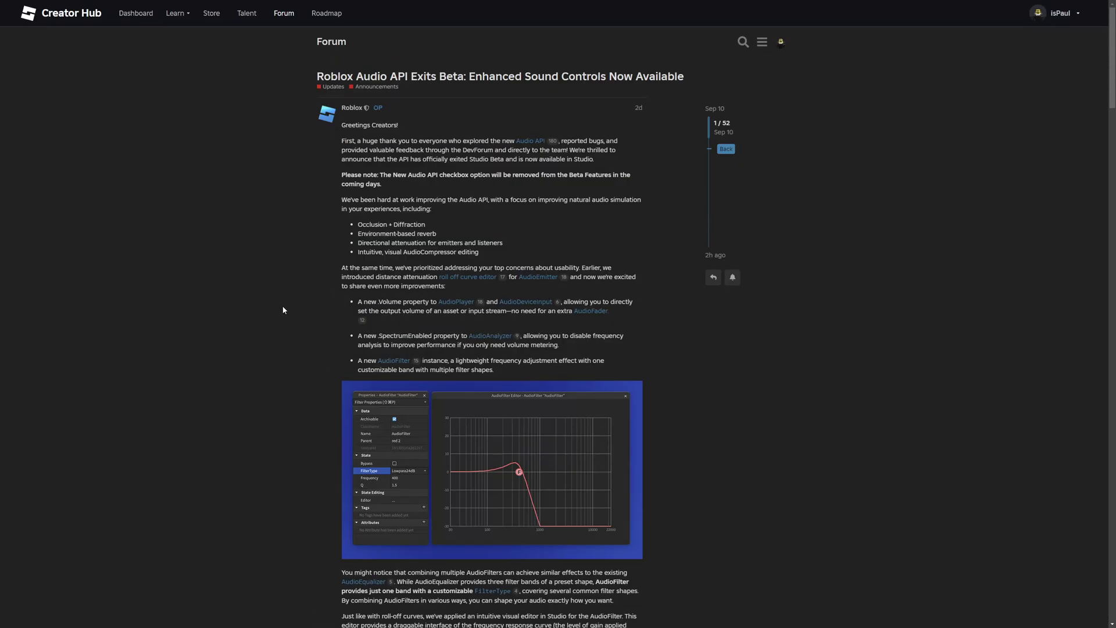
scroll(283, 313, down, 5)
scroll(284, 313, up, 6)
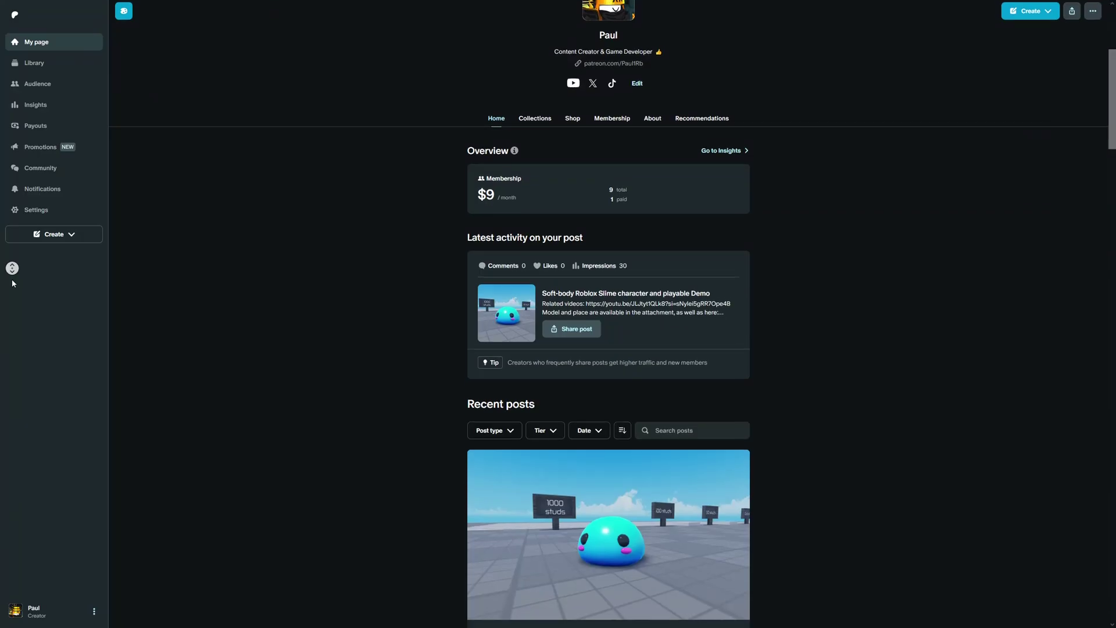
Switch to the creator's Patreon page and browse the recent posts with downloadable Roblox models and places
scroll(11, 279, down, 1)
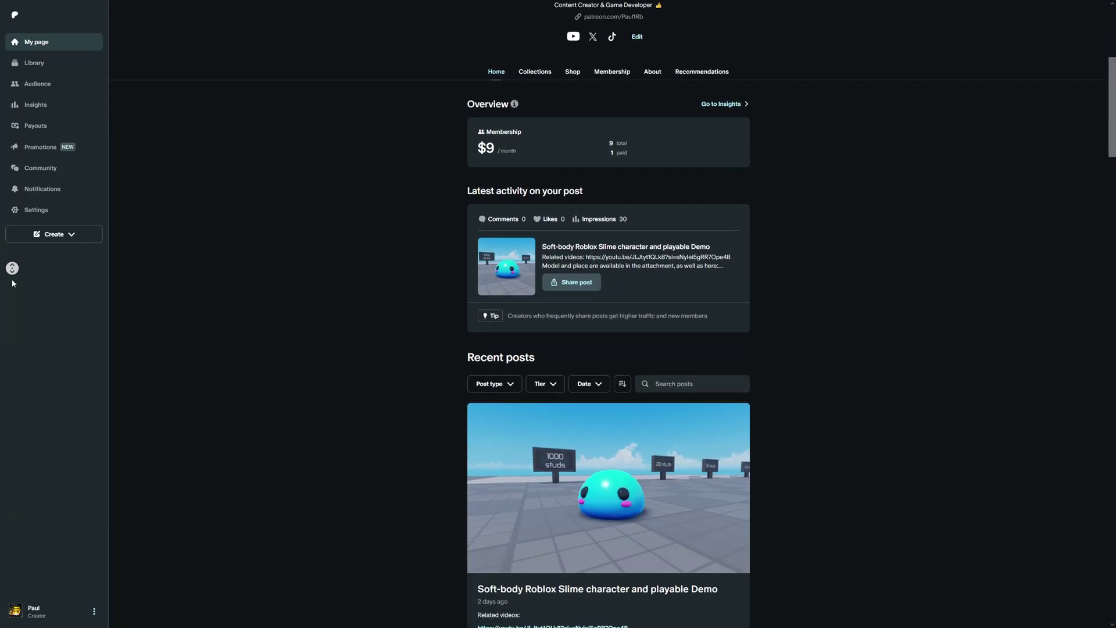
scroll(540, 314, down, 10)
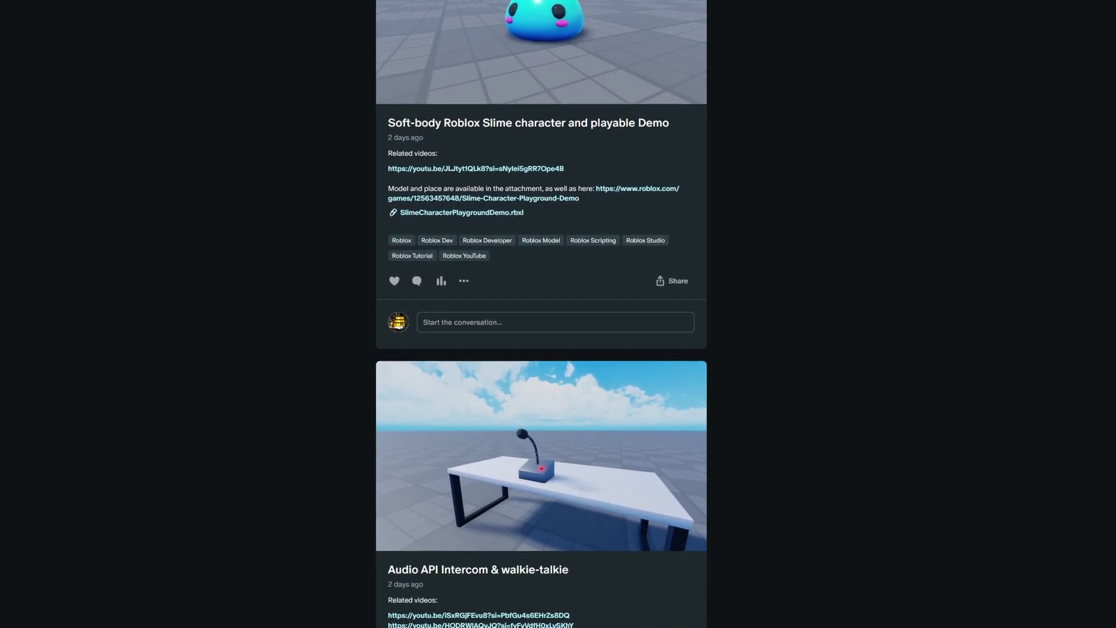
scroll(541, 314, down, 10)
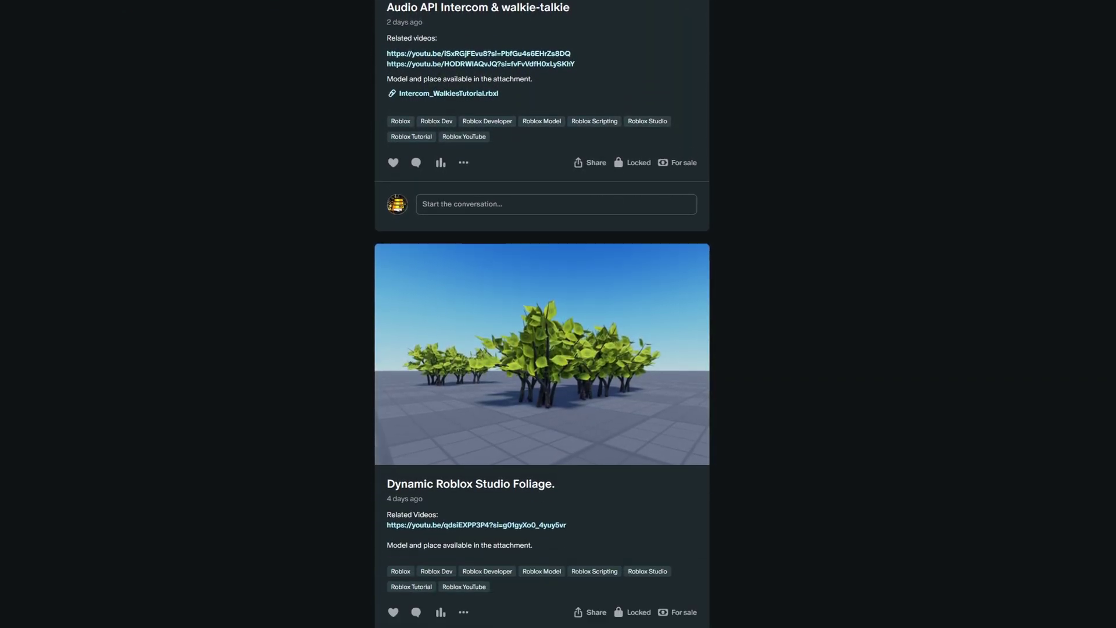
scroll(541, 314, down, 10)
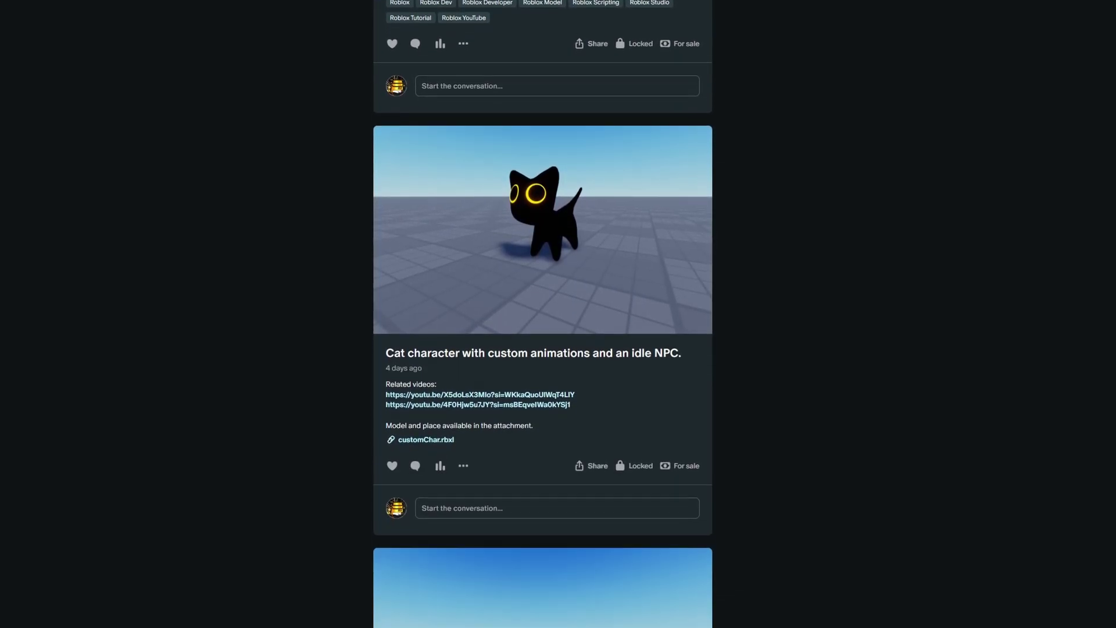
scroll(541, 314, down, 10)
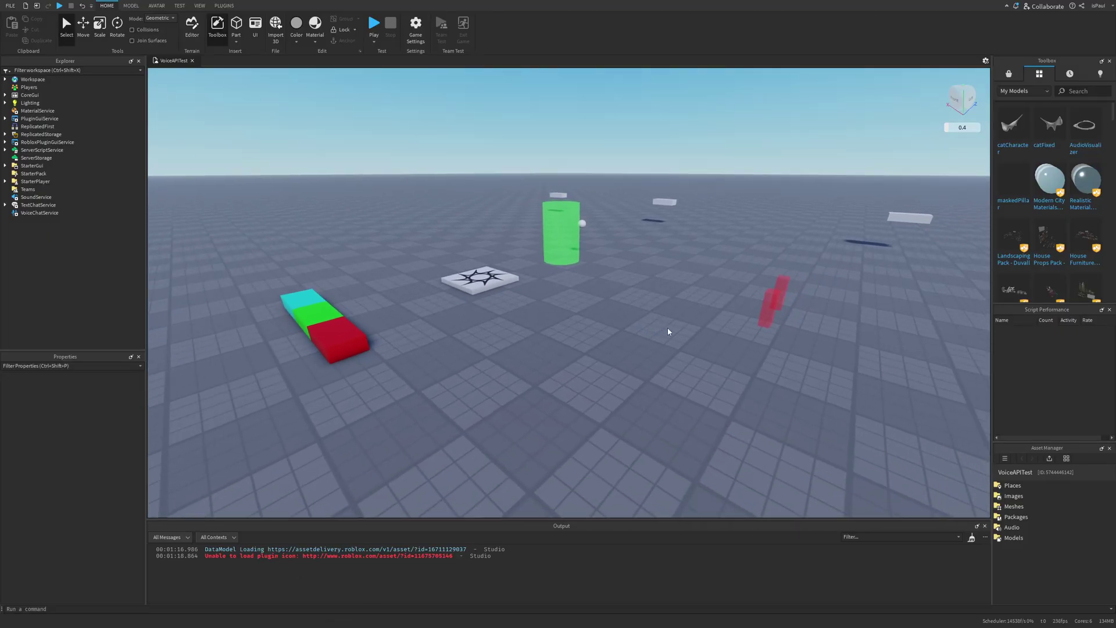
Switch to Roblox Studio and look around the VoiceAPITest place, including its coloured audio blocks and green zone
key(w)
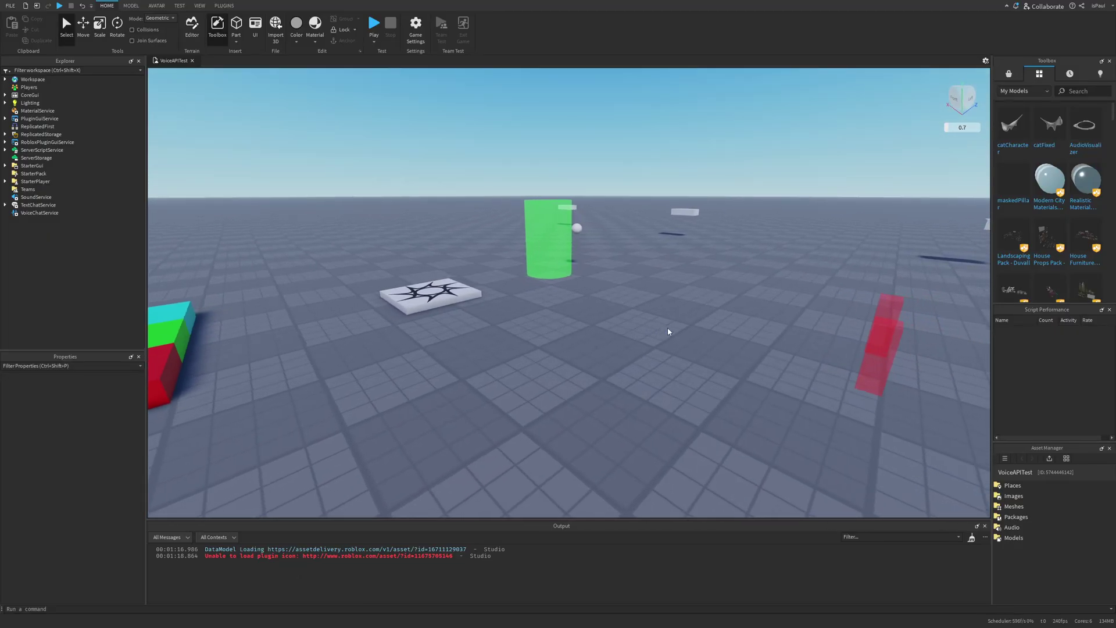
key(s)
right_drag(631, 315, 606, 343)
key(w)
key(d)
key(a)
key(w)
key(s)
key(w)
key(s)
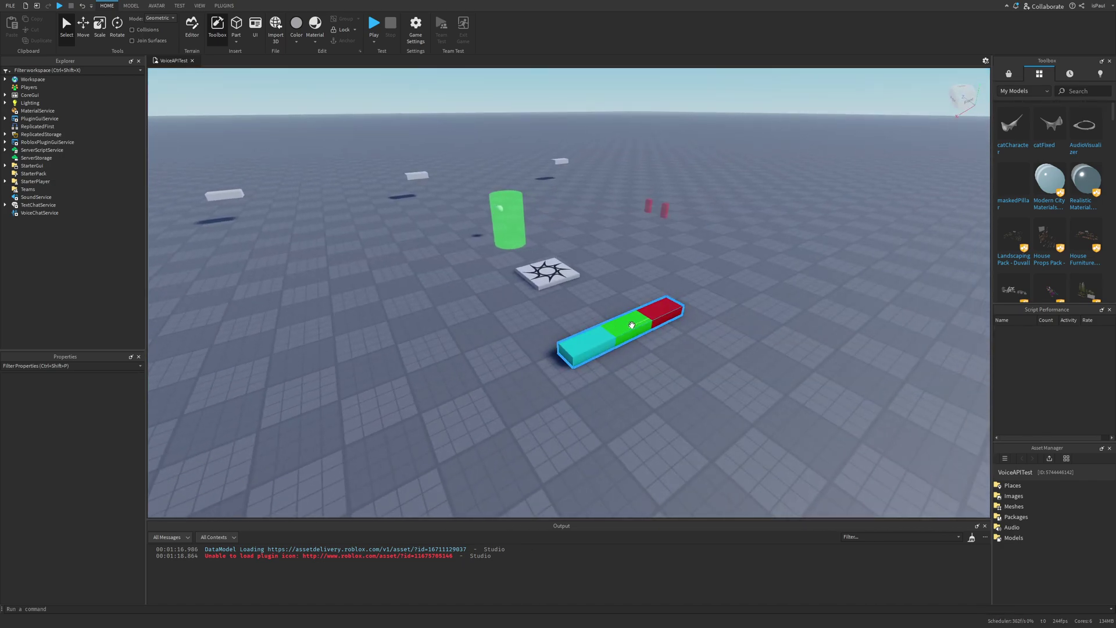
Select the Walkie1 and Walkie2 tools and the Audio model in the place to inspect them
mouse_move(633, 327)
mouse_down()
mouse_move(614, 332)
mouse_move(652, 324)
mouse_up()
click(710, 318)
drag(663, 244, 627, 222)
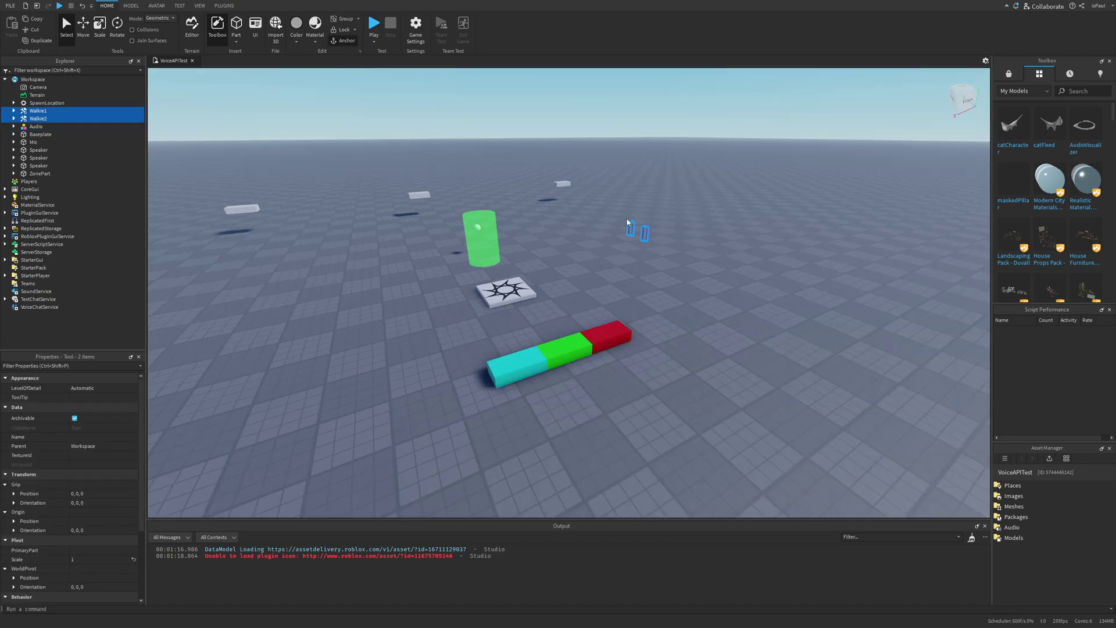
click(725, 302)
right_drag(726, 302, 725, 302)
drag(378, 183, 718, 266)
click(677, 286)
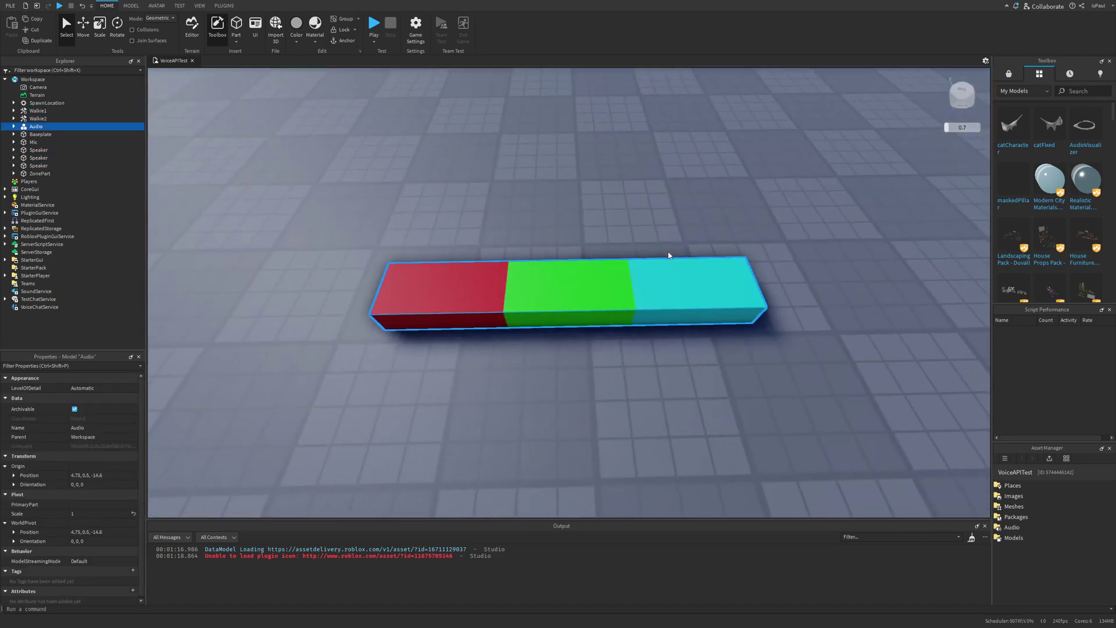
Inspect the Audio model's parts, including the green Speaker block and the Player's AudioPlayer, and open the AudioPlayer's script
right_drag(669, 253, 668, 254)
click(657, 230)
click(606, 294)
alt+click(531, 280)
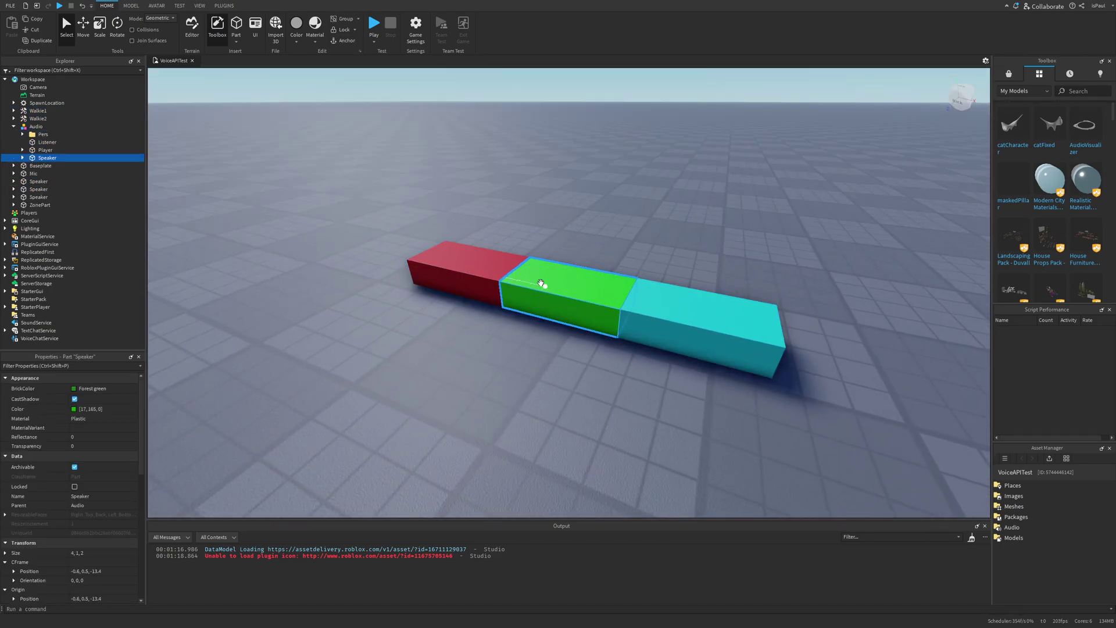
click(21, 166)
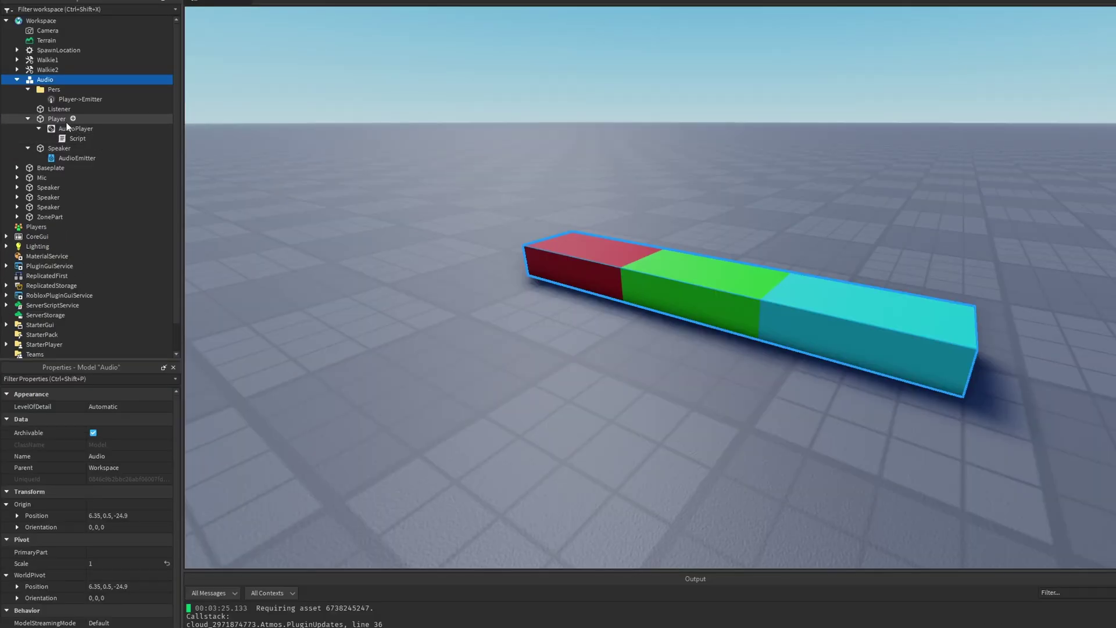
click(70, 128)
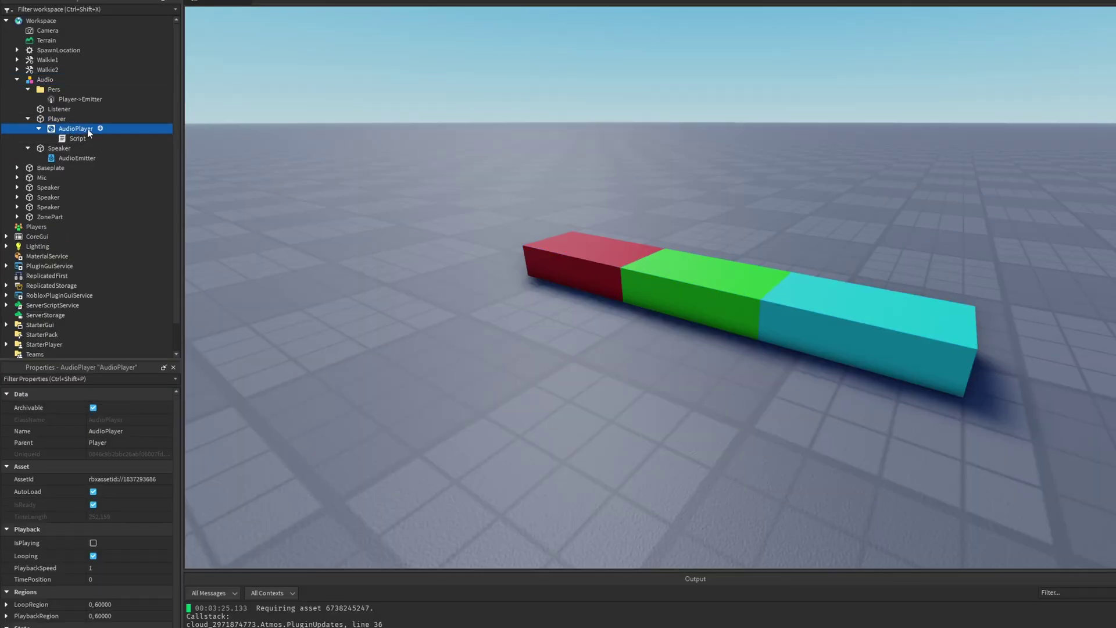
double_click(74, 138)
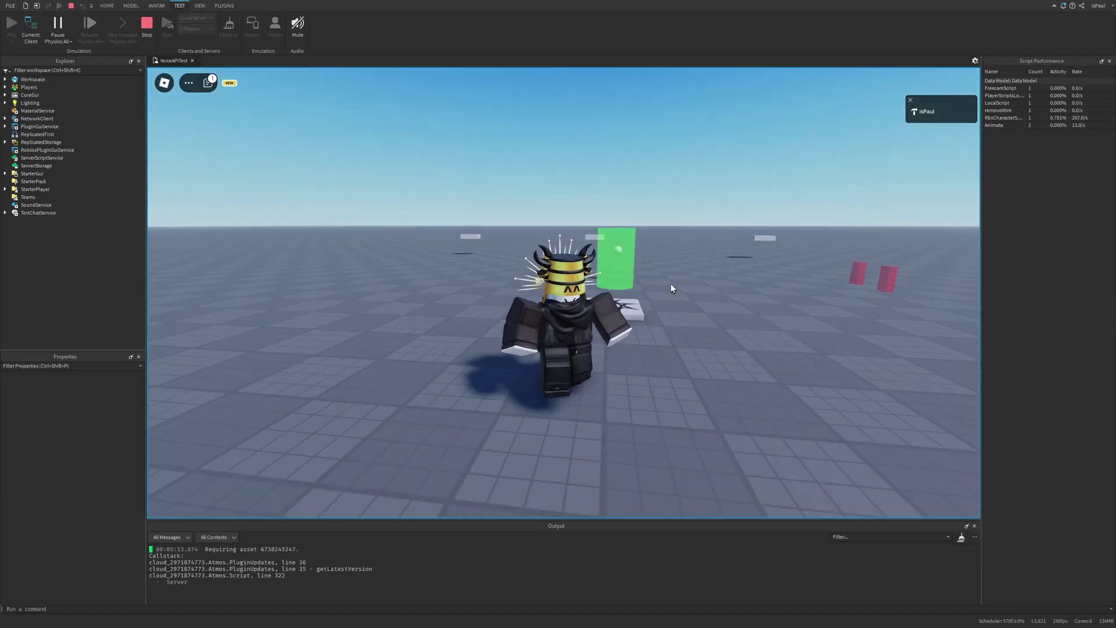
Walk the character around in a playtest of the place to try the current audio setup
key(s)
right_drag(671, 284, 671, 284)
key(s)
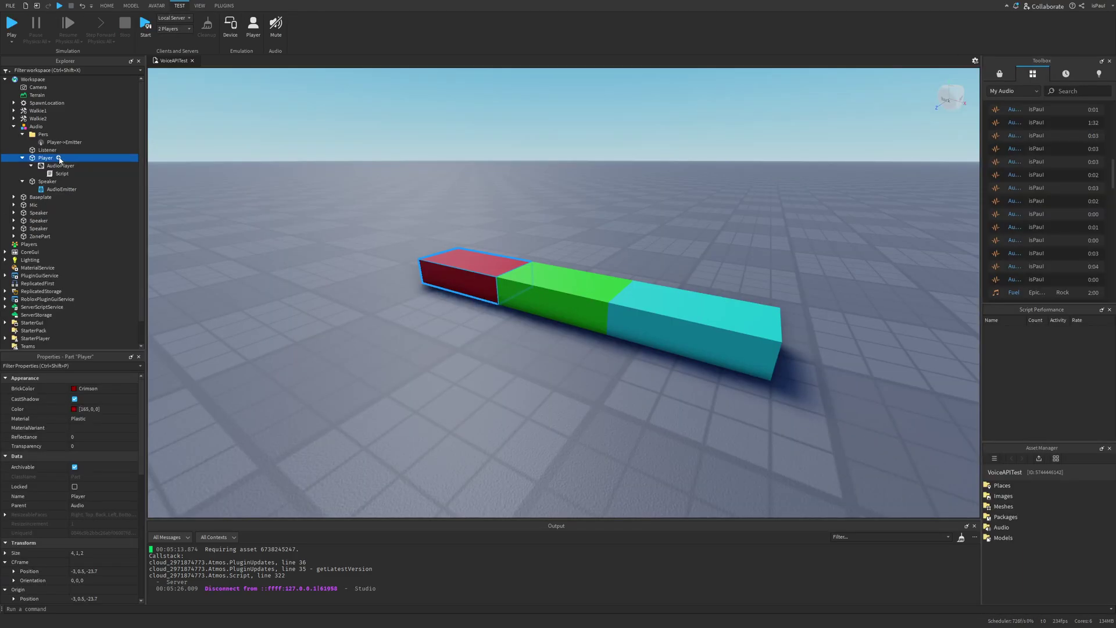
Add an AudioEqualizer to the Player part in the Audio model
click(58, 158)
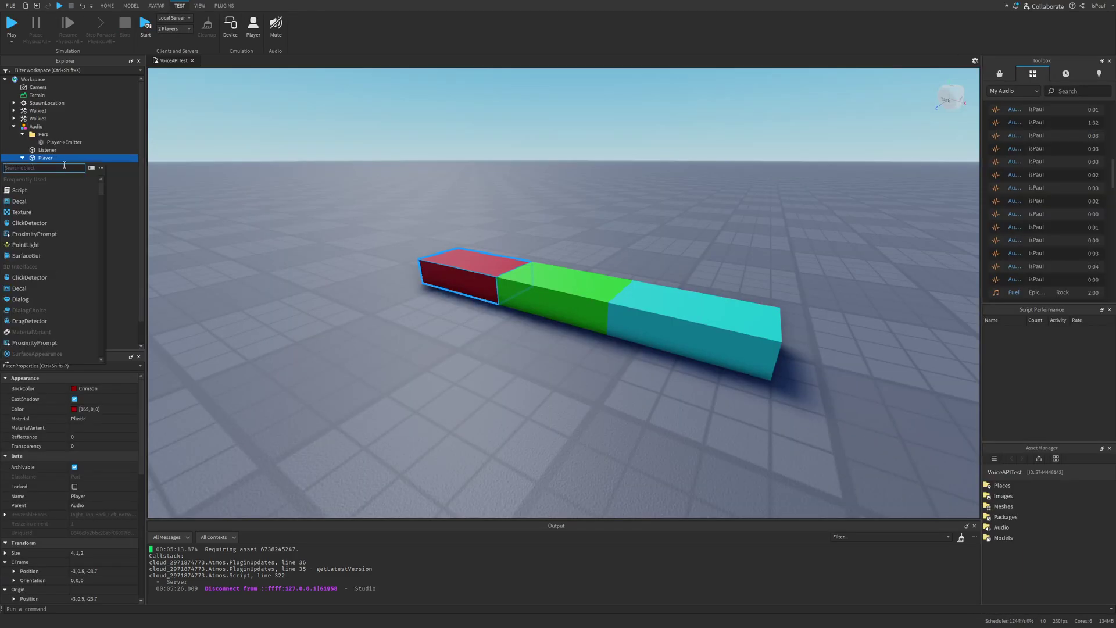
text(audi)
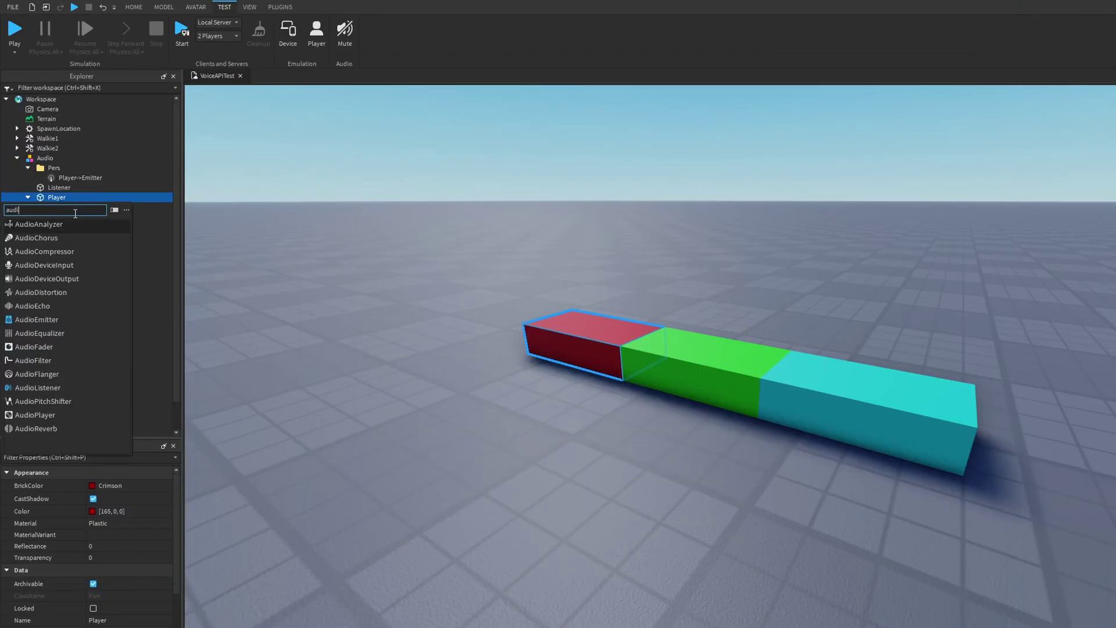
text(oeqa)
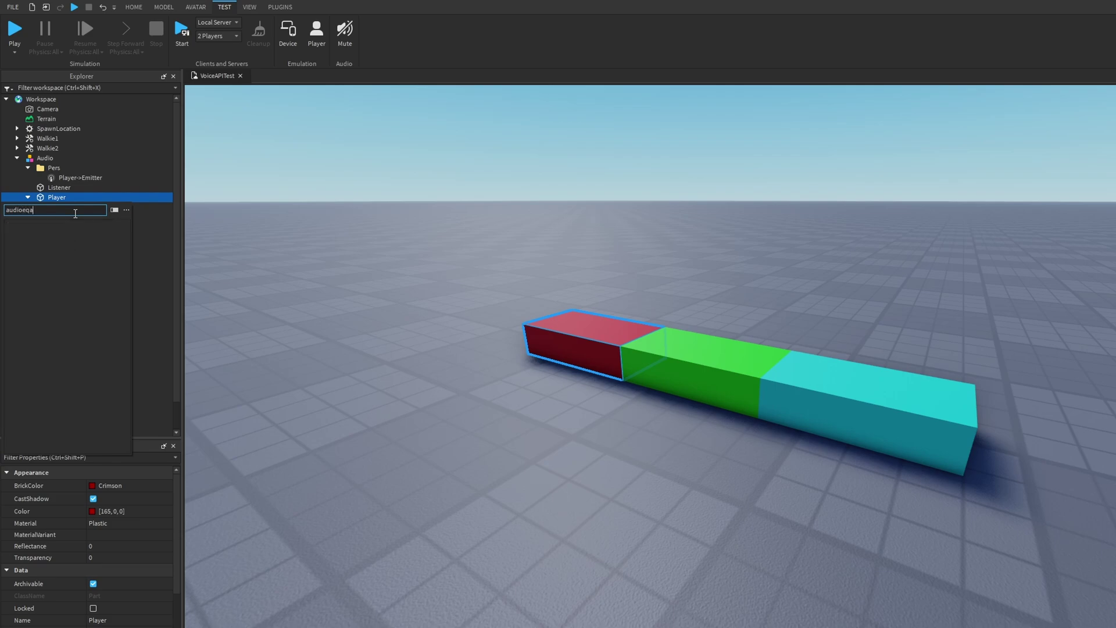
key(BackSpace)
click(71, 225)
Duplicate the Player->Emitter wire in the Pers folder and rename the copy Eq->Emitter
click(81, 177)
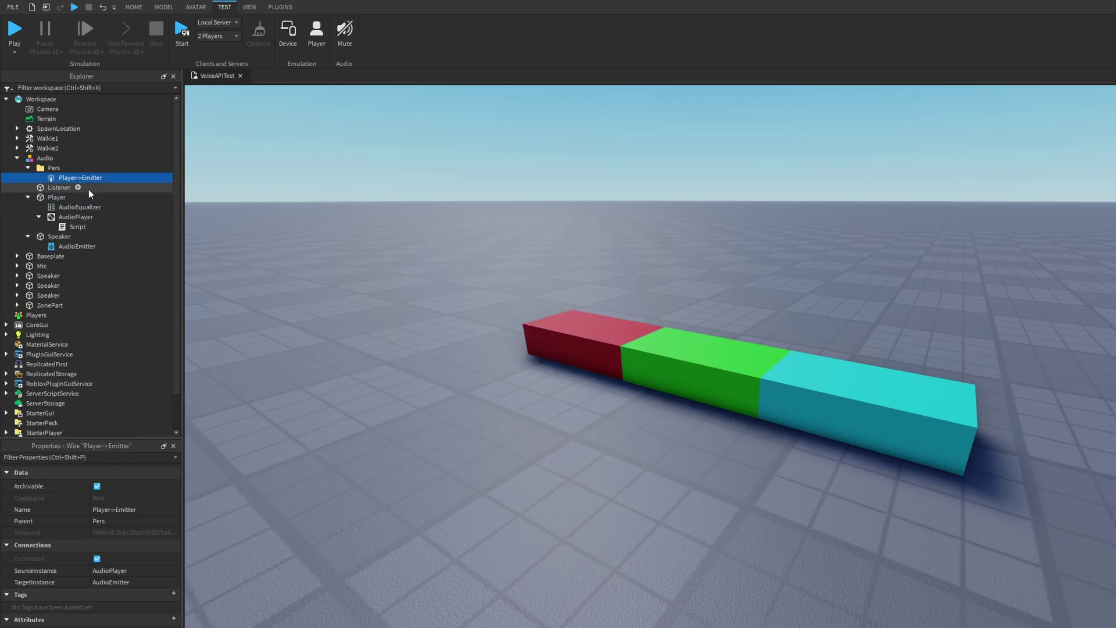
key(ctrl+d)
double_click(92, 188)
double_click(93, 188)
double_click(69, 188)
text(Eq->Emitter)
key(End)
key(Return)
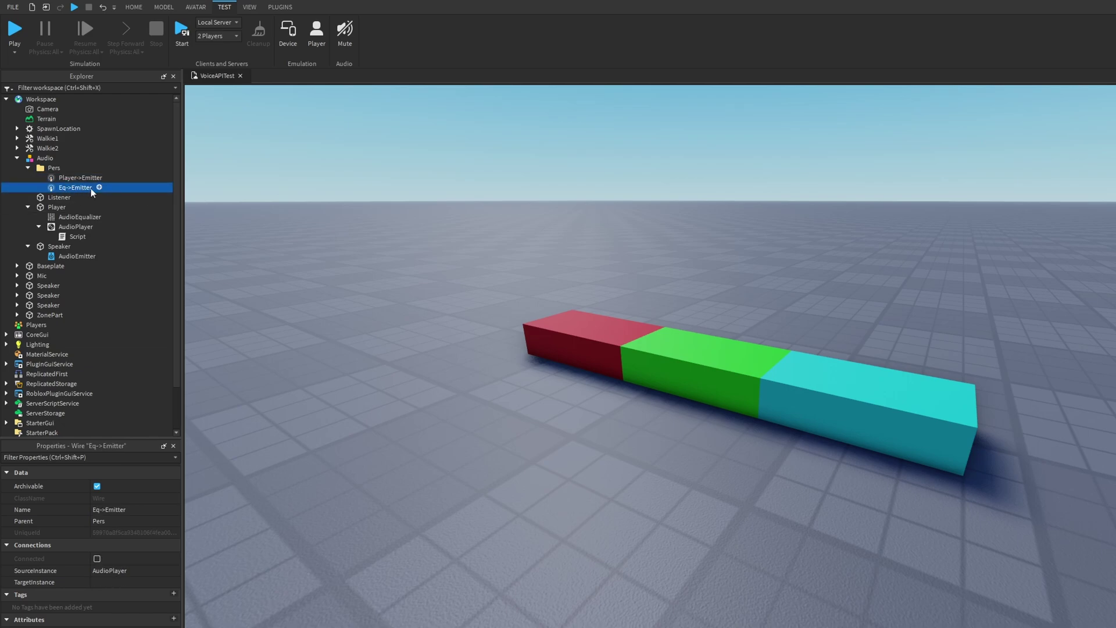
Rename the Player->Emitter wire as Player->Eq and set its TargetInstance to the AudioEqualizer
click(74, 177)
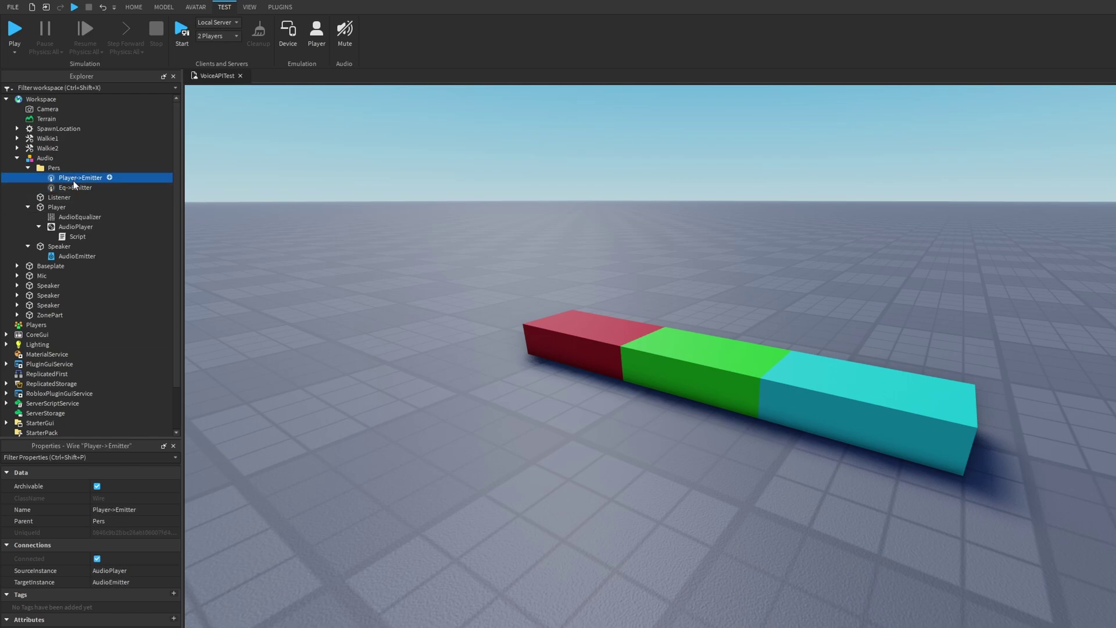
click(73, 178)
text(Eq)
key(Return)
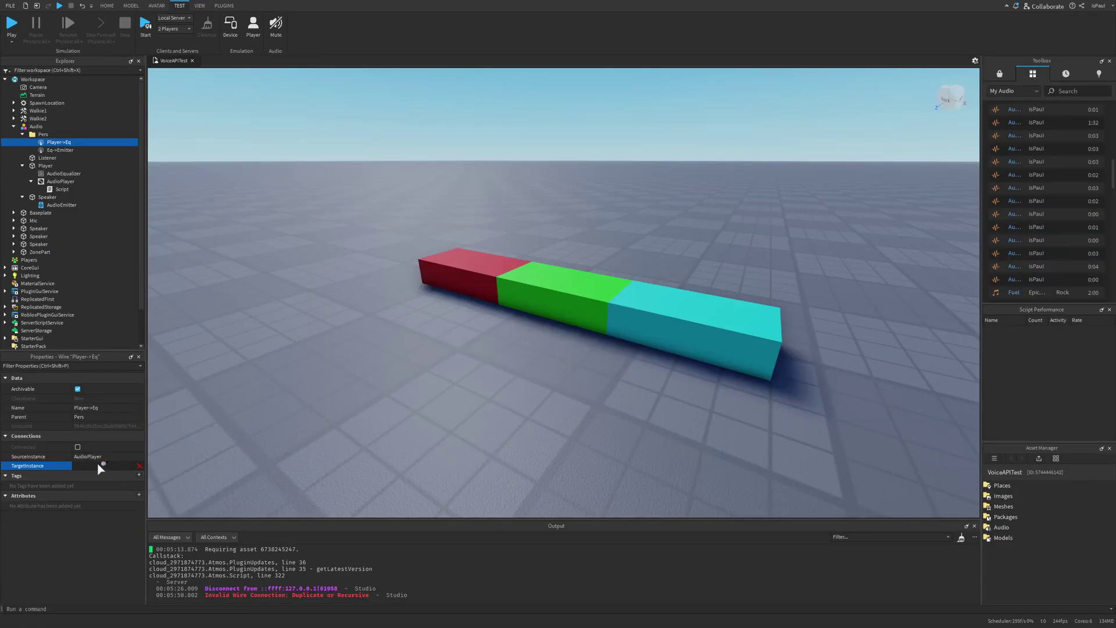
click(147, 583)
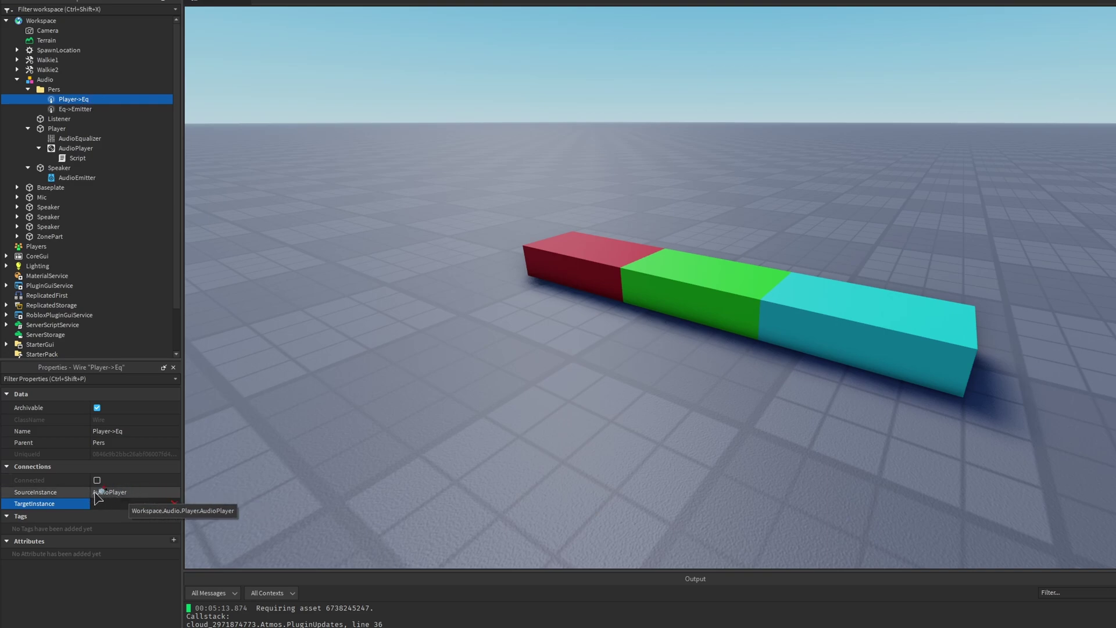
click(132, 504)
click(80, 139)
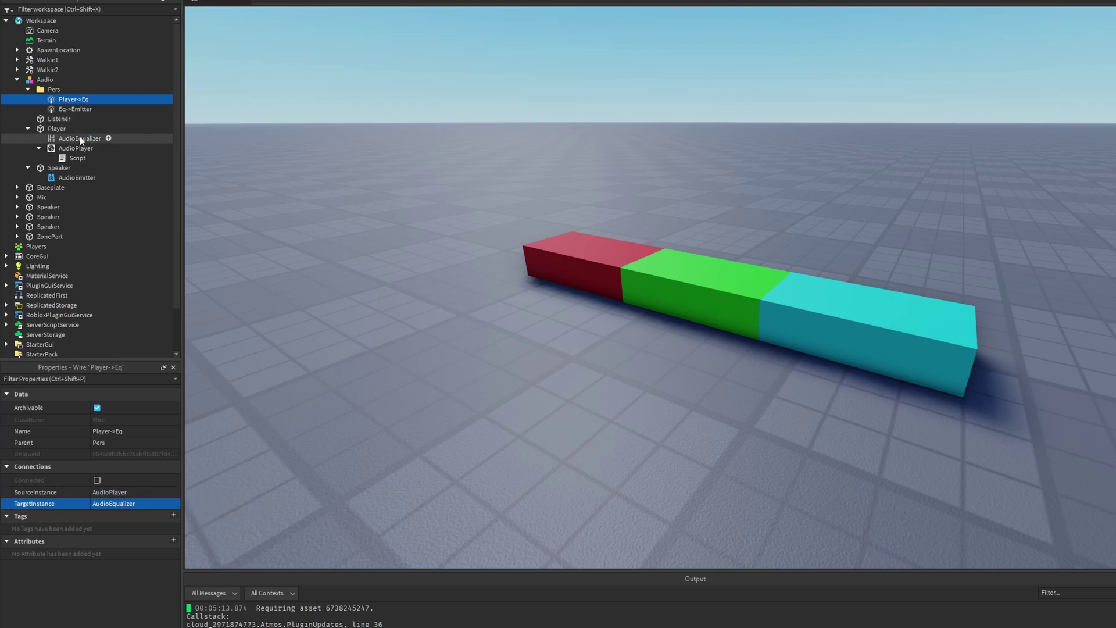
Set the Eq->Emitter wire's SourceInstance to the AudioEqualizer and its TargetInstance to the Speaker's AudioEmitter
click(79, 109)
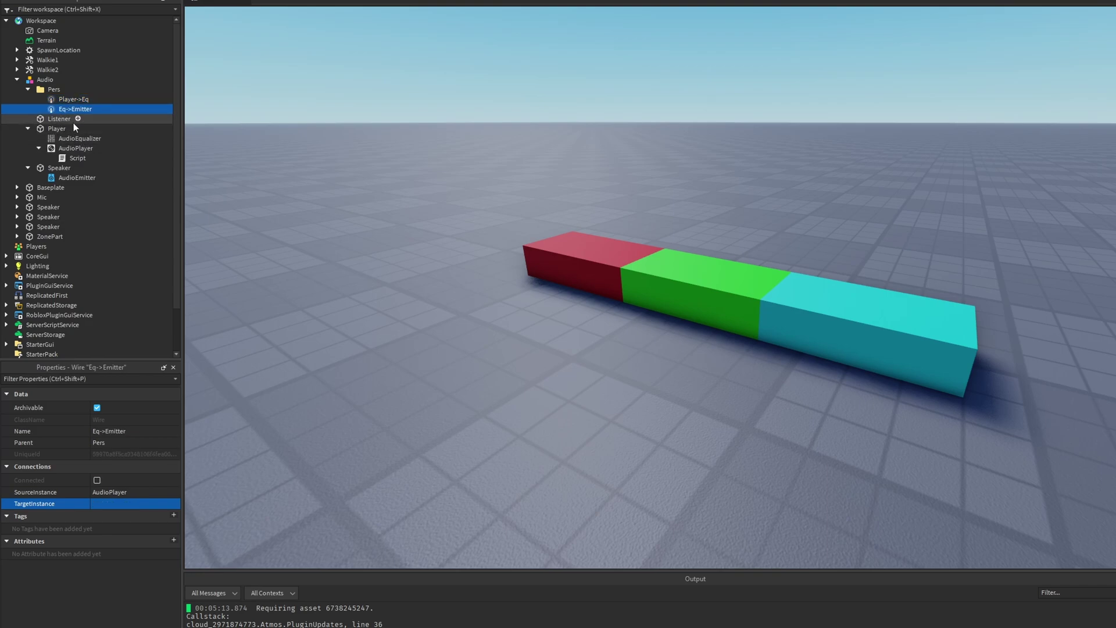
click(124, 491)
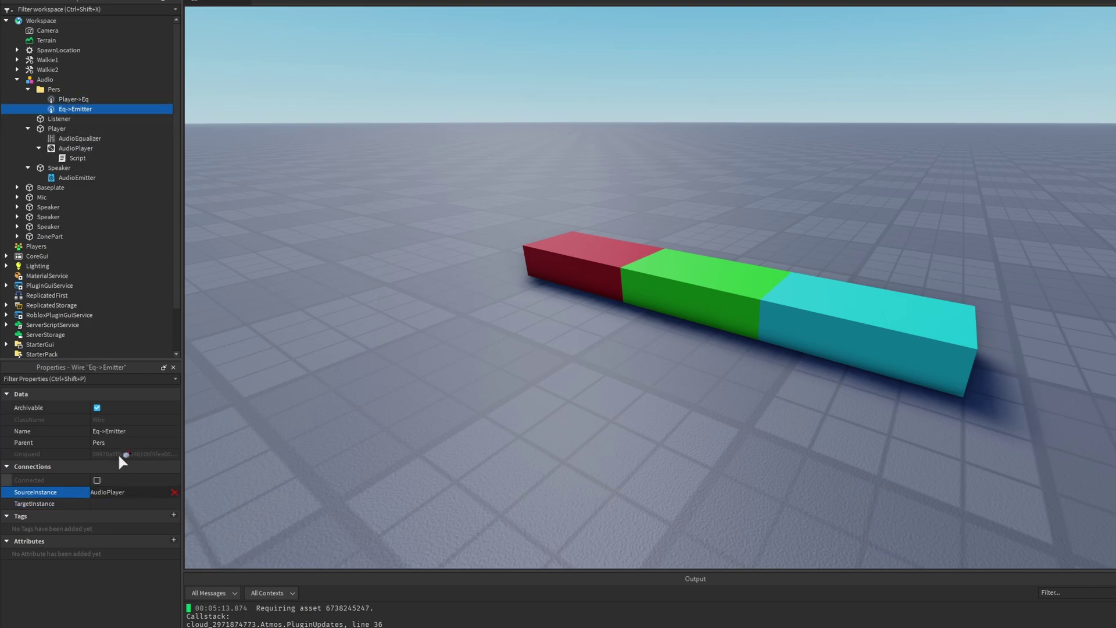
click(78, 138)
click(118, 503)
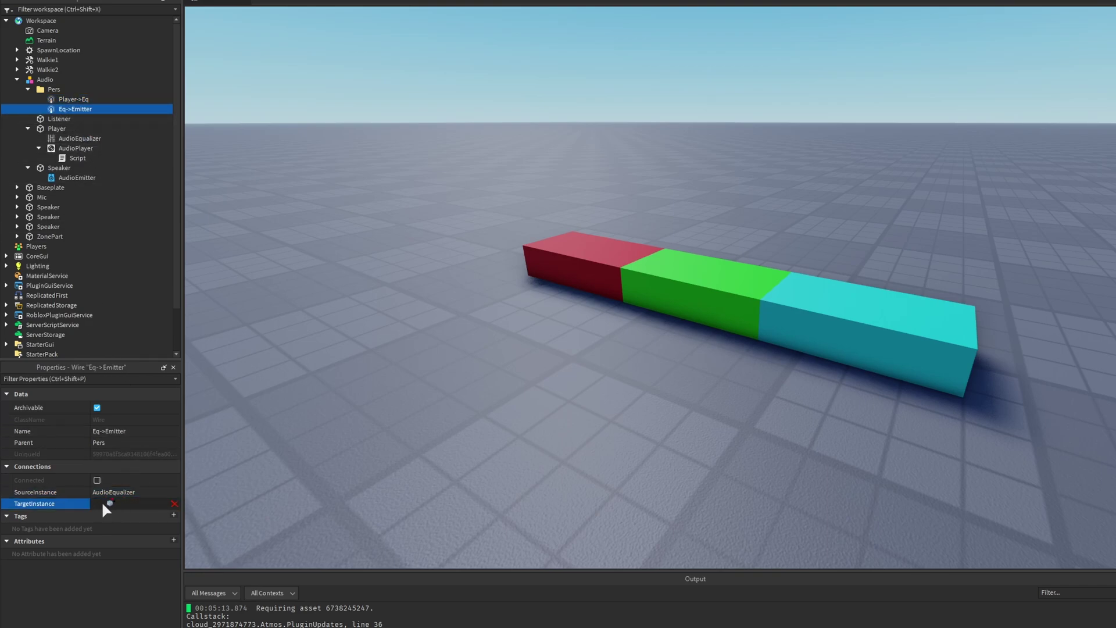
click(80, 177)
Playtest the place and walk the character over to the coloured blocks to hear the equalizer chain
click(12, 23)
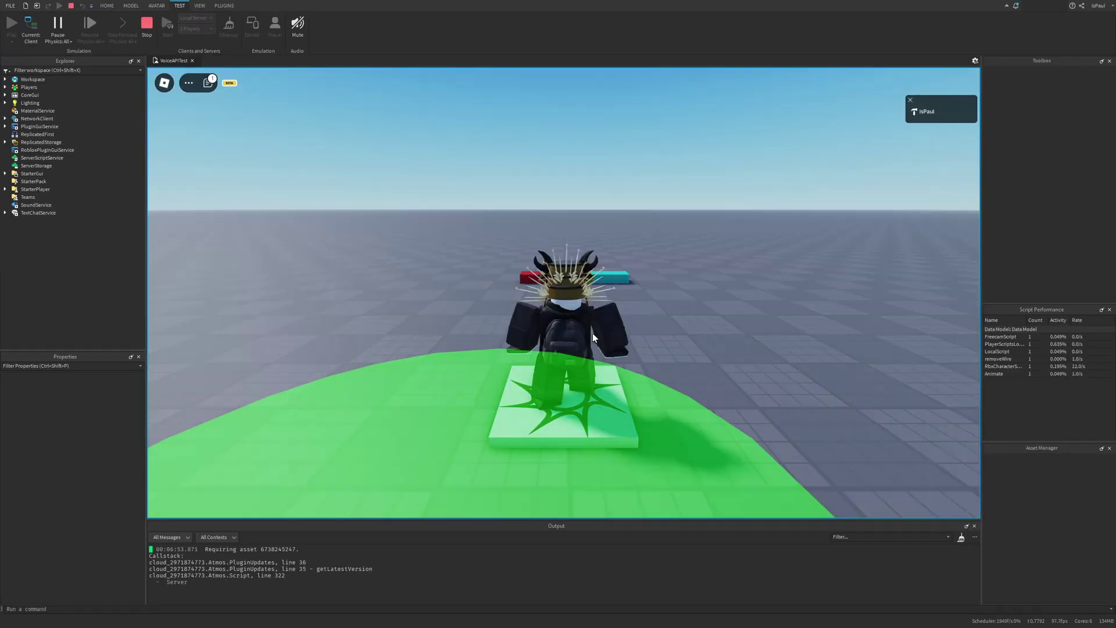
key(w)
right_drag(592, 333, 593, 334)
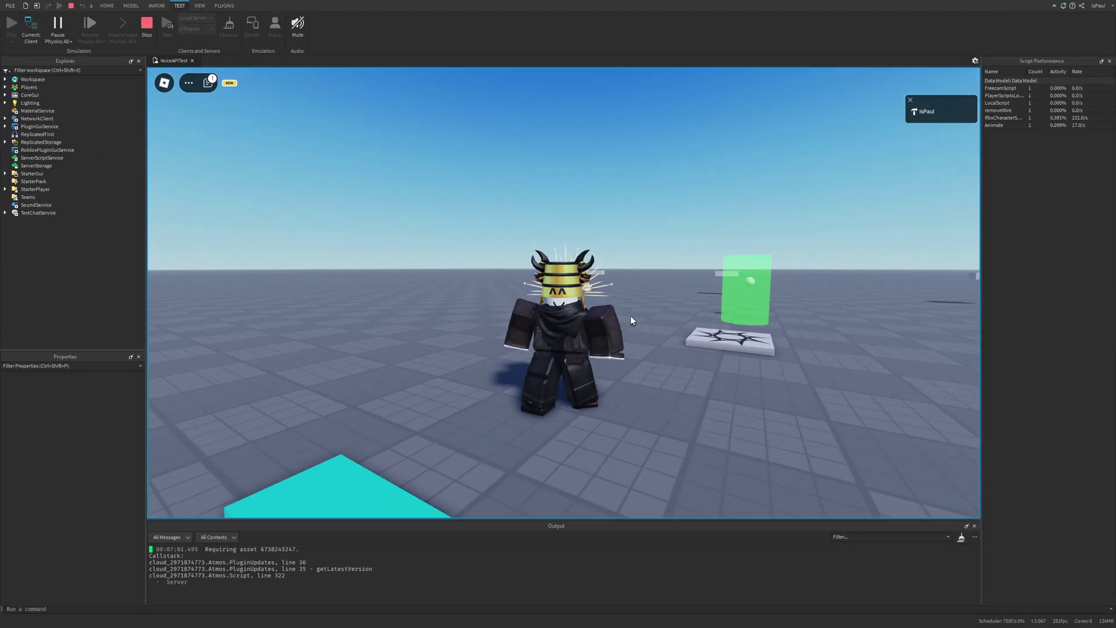
key(s)
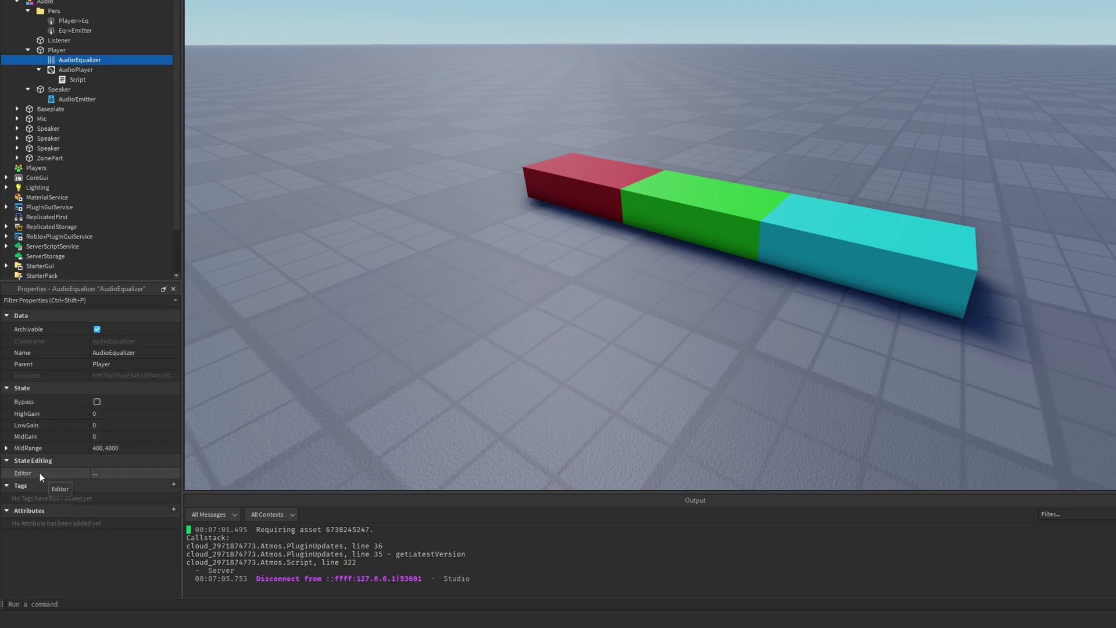
Shape the AudioEqualizer's curve in its editor with LowGain about -13.4, MidGain about -24.1, HighGain about 3.6 and MidRange about 422 to 7557
click(96, 472)
click(138, 477)
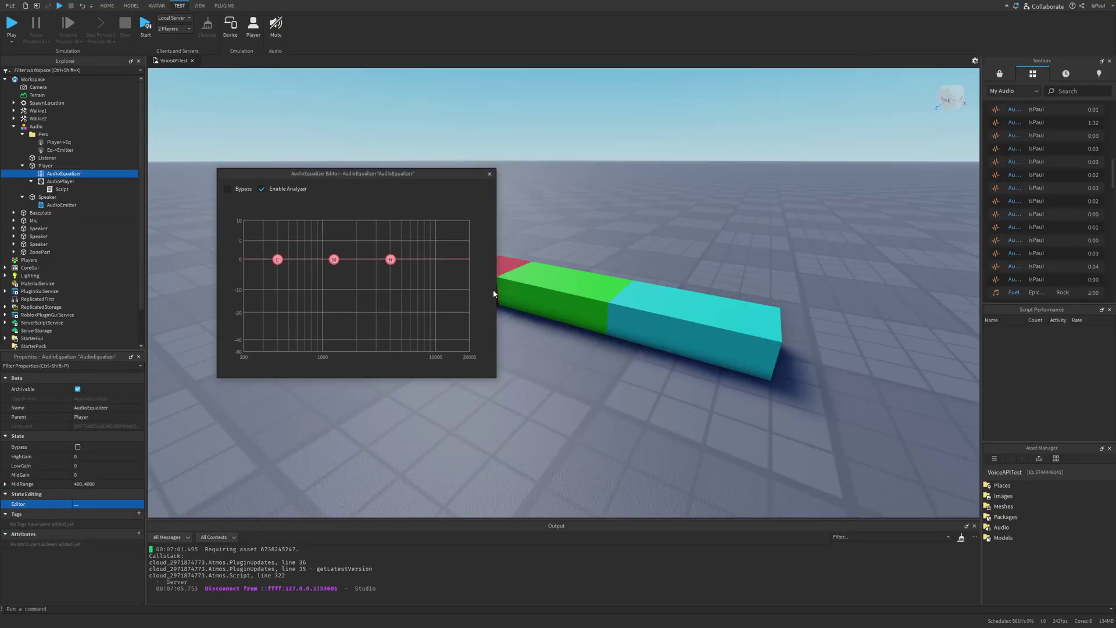
drag(497, 289, 590, 289)
drag(289, 260, 293, 295)
drag(305, 248, 295, 293)
drag(371, 260, 382, 239)
drag(455, 260, 492, 247)
drag(390, 237, 397, 320)
click(583, 173)
Start a playtest and adjust the AudioEqualizer's low, mid and high gains and frequencies live in its editor
click(12, 23)
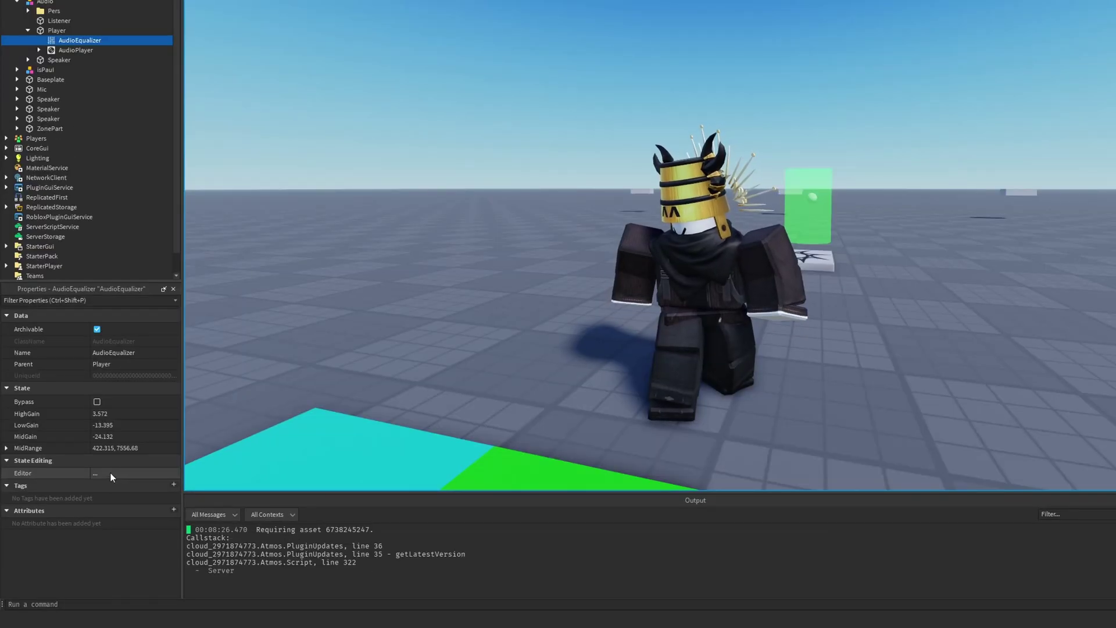
click(111, 474)
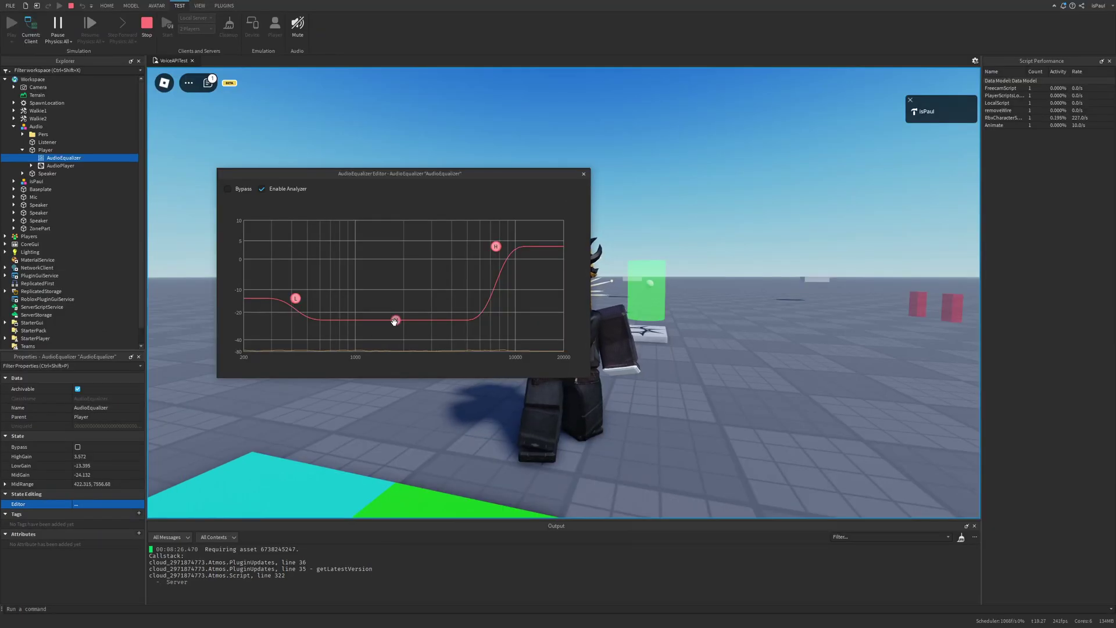
drag(495, 243, 490, 218)
drag(391, 299, 389, 257)
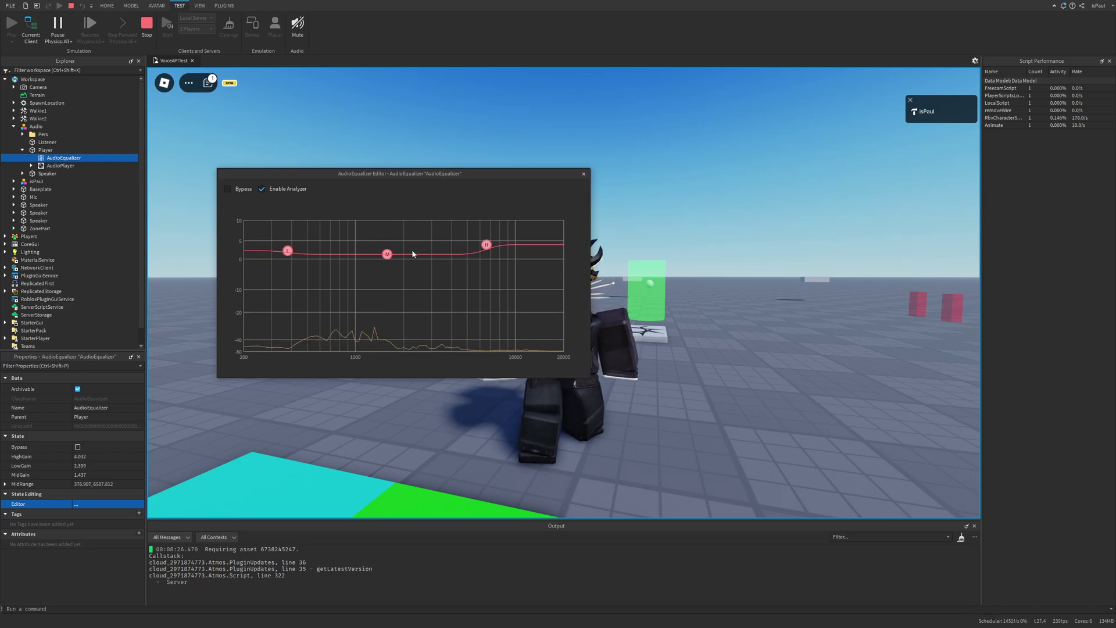
mouse_move(387, 254)
mouse_down()
mouse_move(381, 320)
mouse_move(379, 251)
mouse_up()
drag(297, 244, 352, 229)
drag(479, 244, 382, 272)
drag(422, 226, 453, 267)
drag(343, 227, 438, 233)
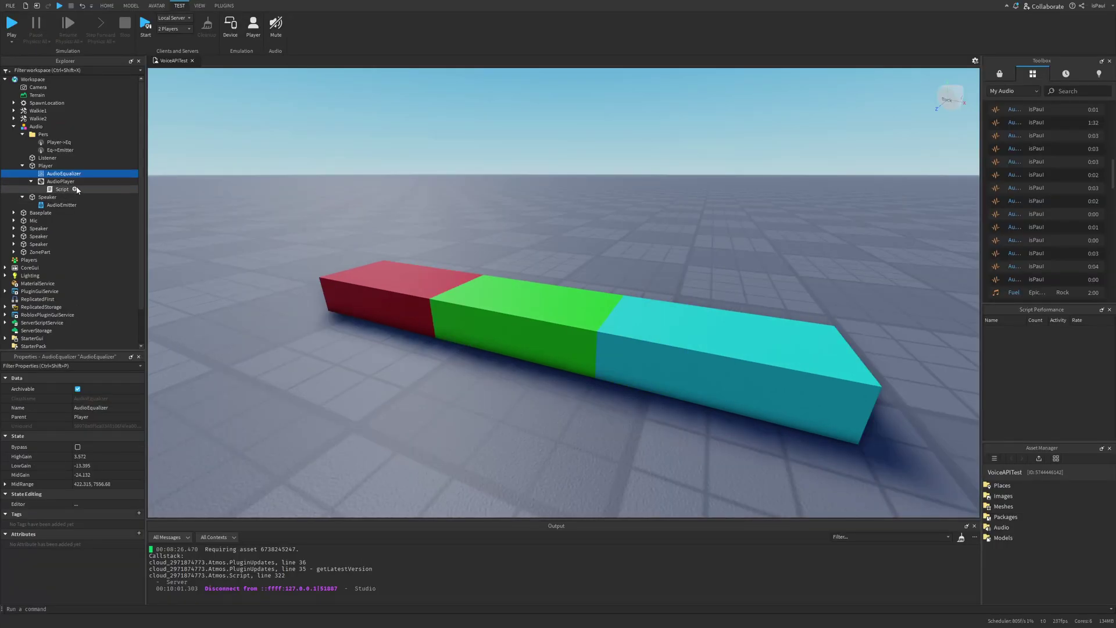
Add an AudioFilter to the Player part and reset the AudioEqualizer's gains to 0 and MidRange to 400, 4000
click(57, 166)
key(ctrl+i)
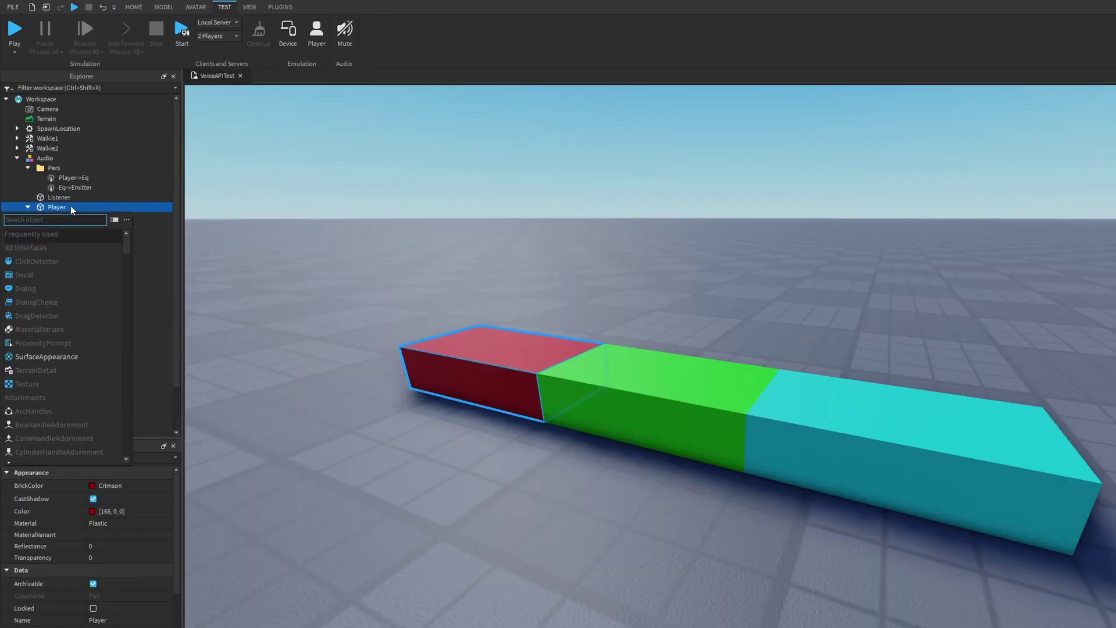
text(audiofil)
key(Return)
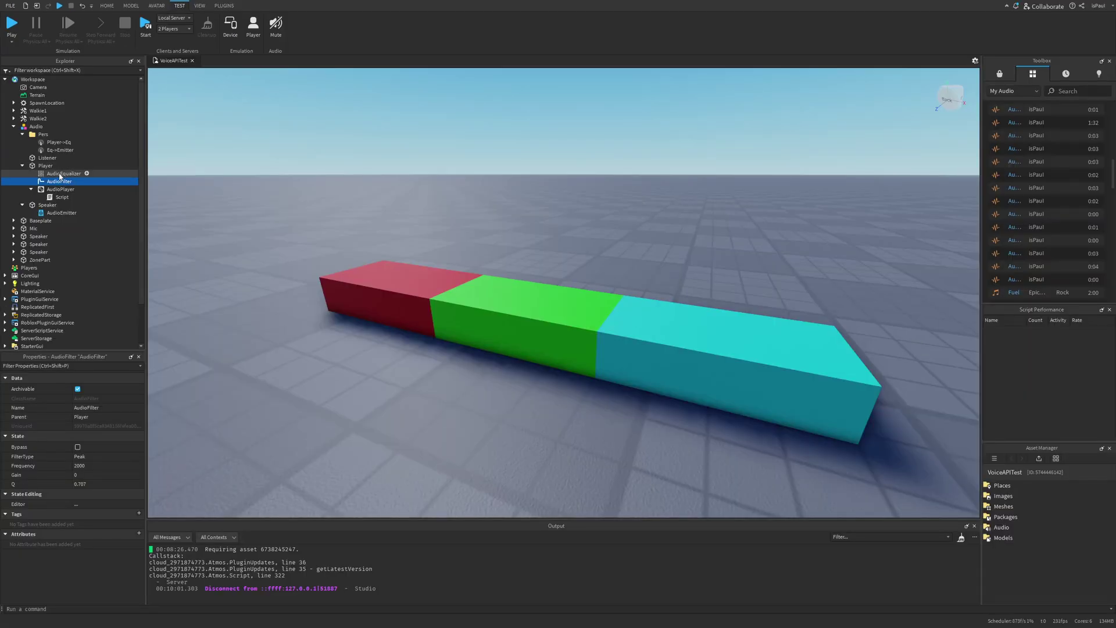
click(60, 174)
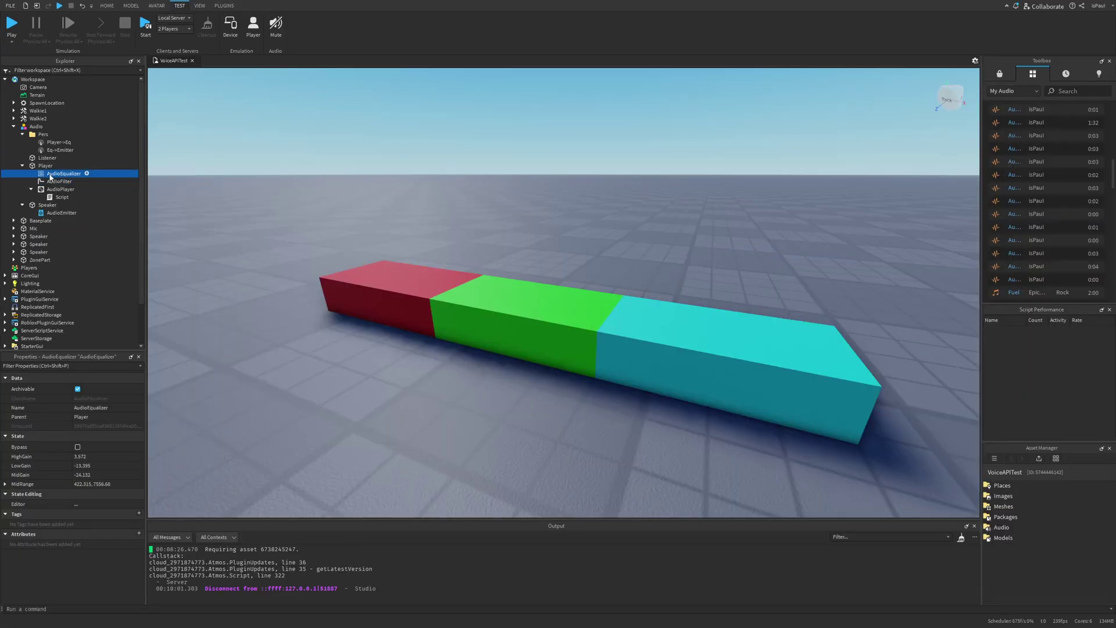
click(99, 457)
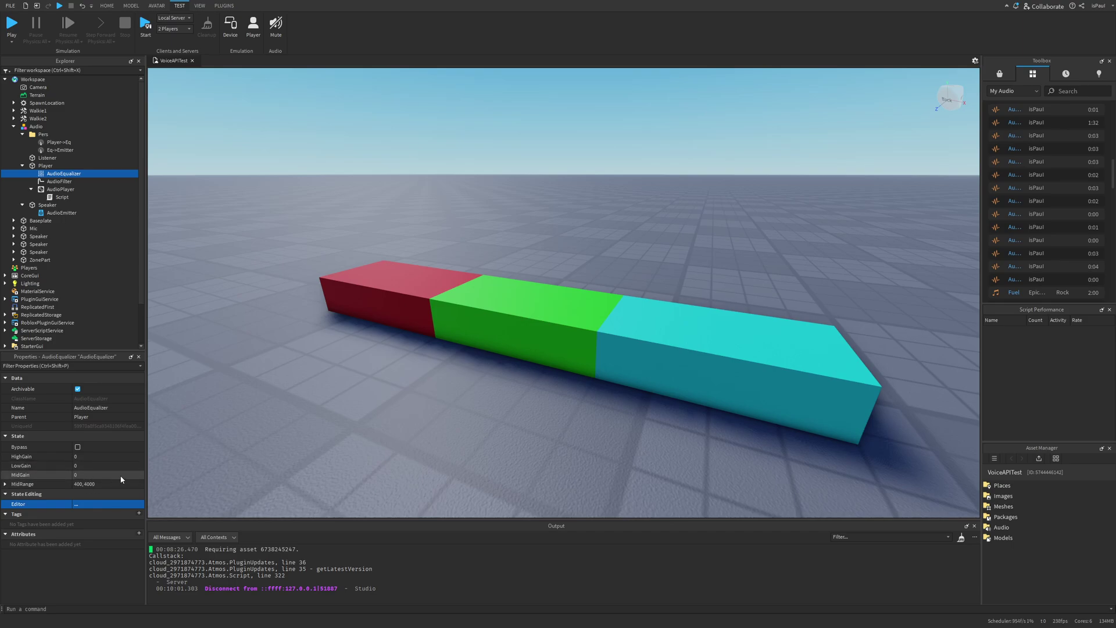
Add a new Wire to the Pers folder
click(54, 136)
key(ctrl+i)
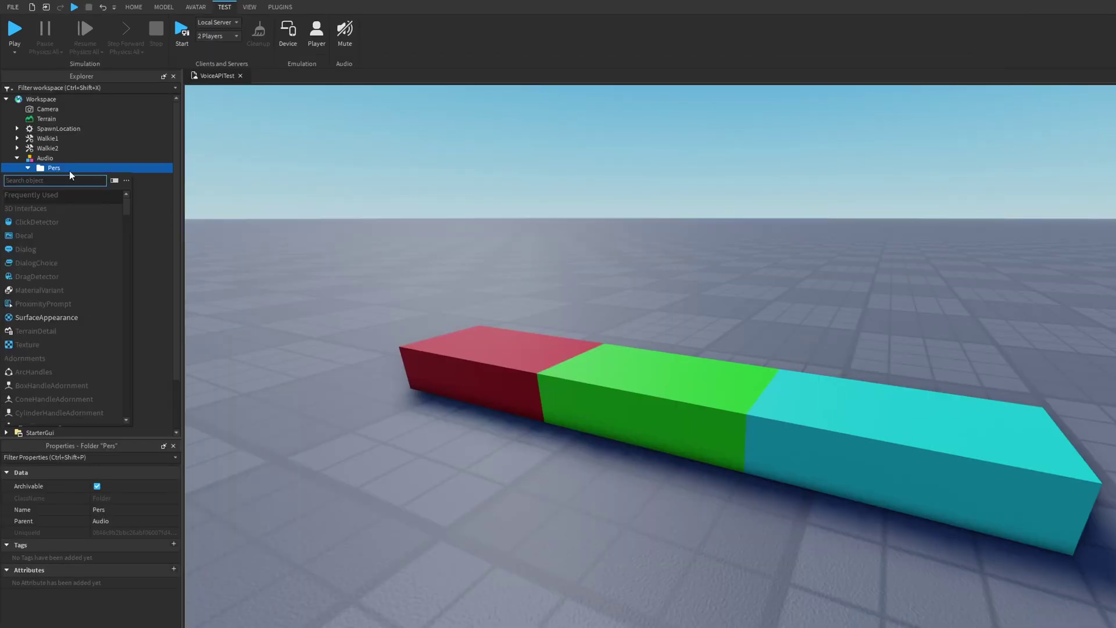
text(wire)
key(Return)
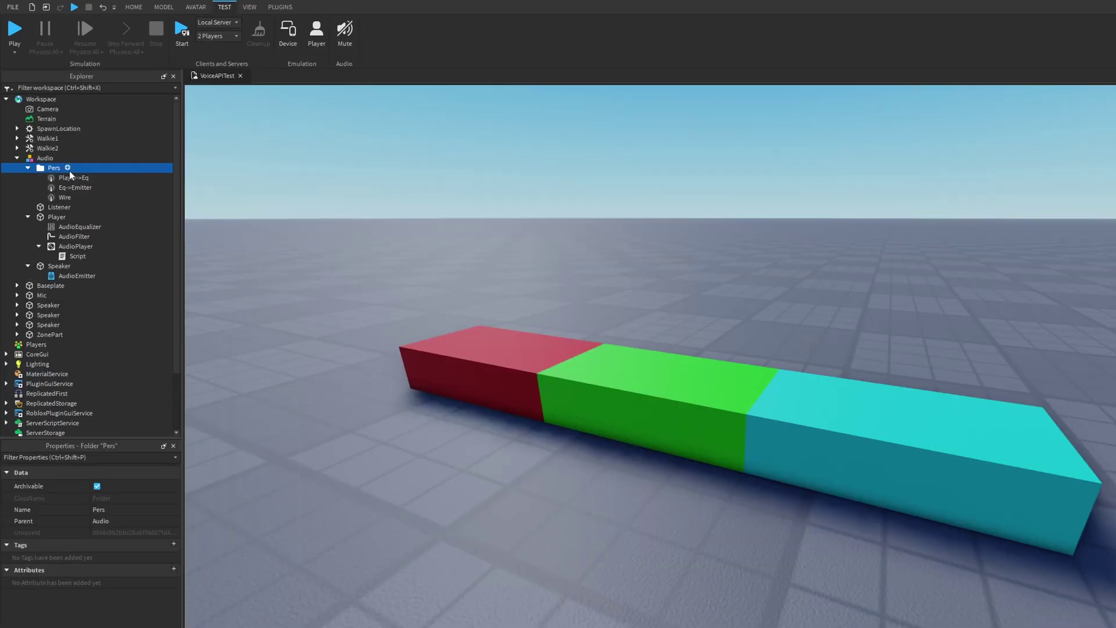
Rename the Eq->Emitter wire as Eq->Filter and the new Wire as Filter->Emitter
click(78, 189)
key(End)
key(BackSpace)
key(BackSpace)
key(BackSpace)
key(BackSpace)
key(BackSpace)
key(BackSpace)
key(BackSpace)
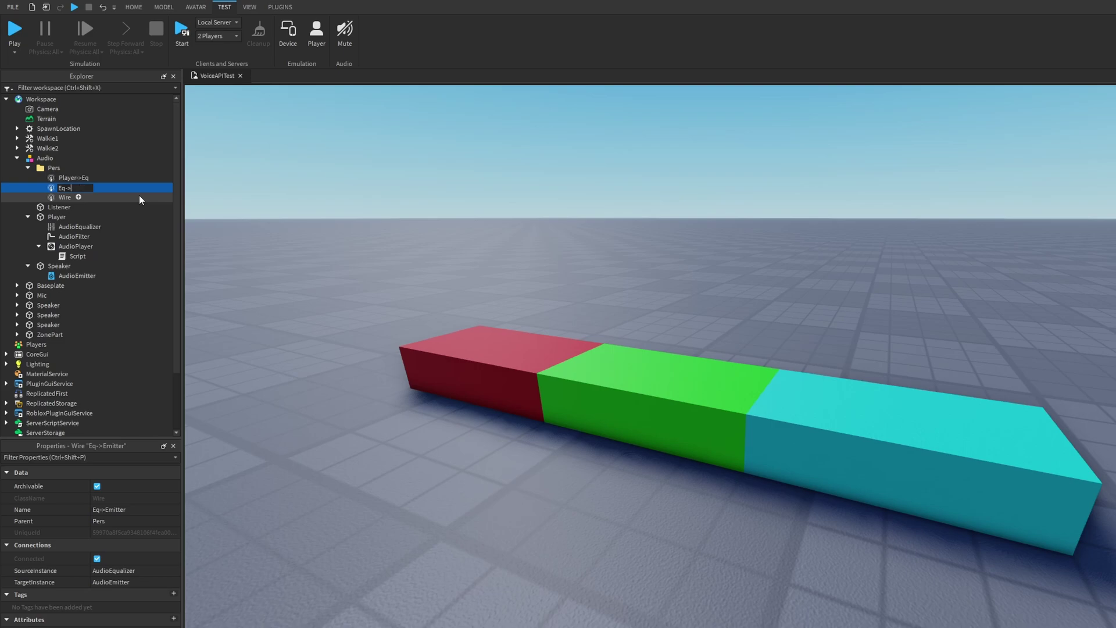
text(Filter)
key(Return)
click(66, 197)
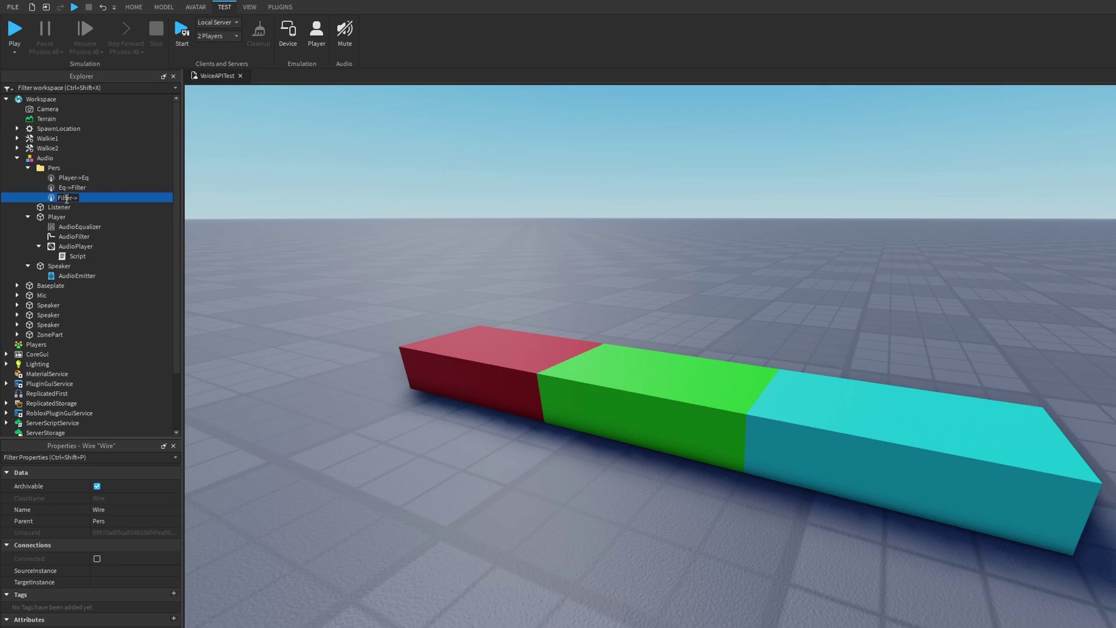
Set the Eq->Filter wire's target to the AudioFilter, and connect the Filter->Emitter wire from the AudioFilter to the AudioEmitter
click(108, 428)
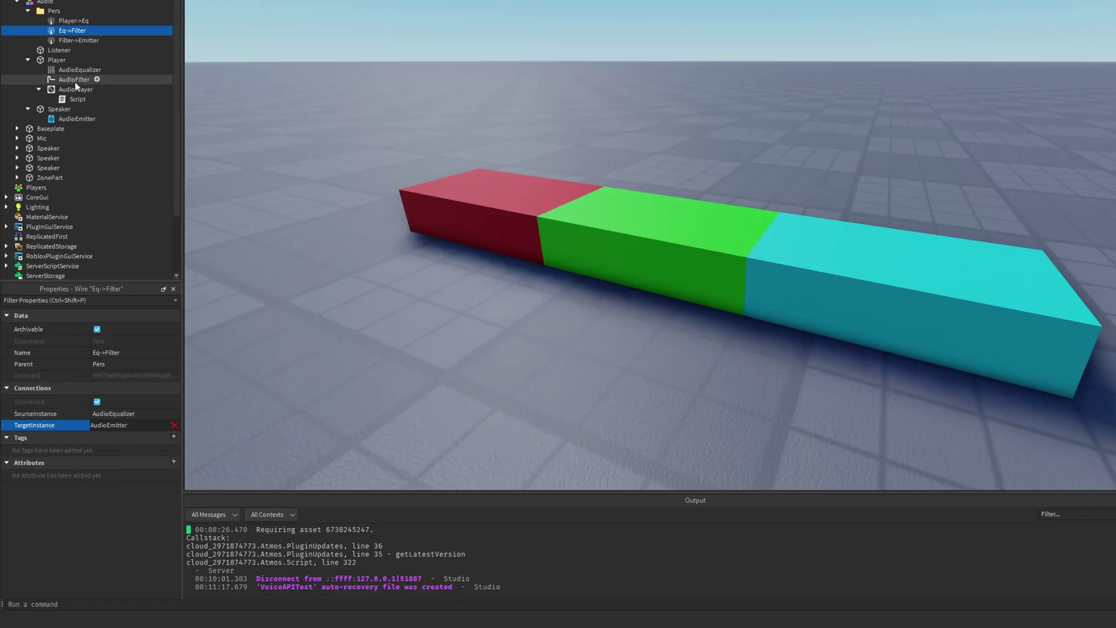
click(76, 82)
click(76, 41)
click(107, 414)
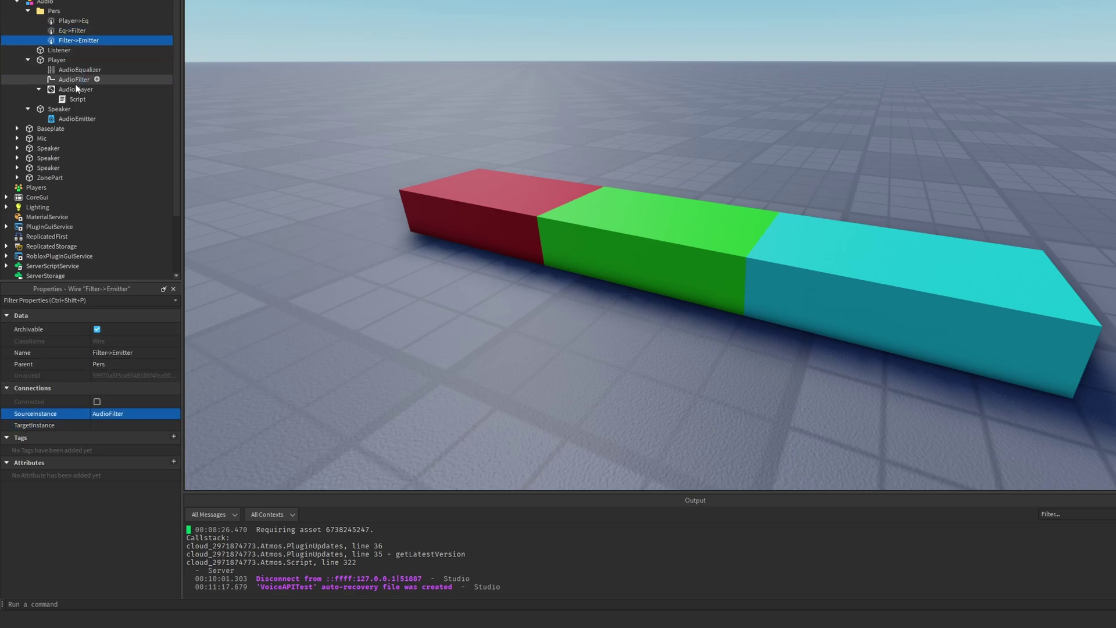
click(118, 427)
click(73, 118)
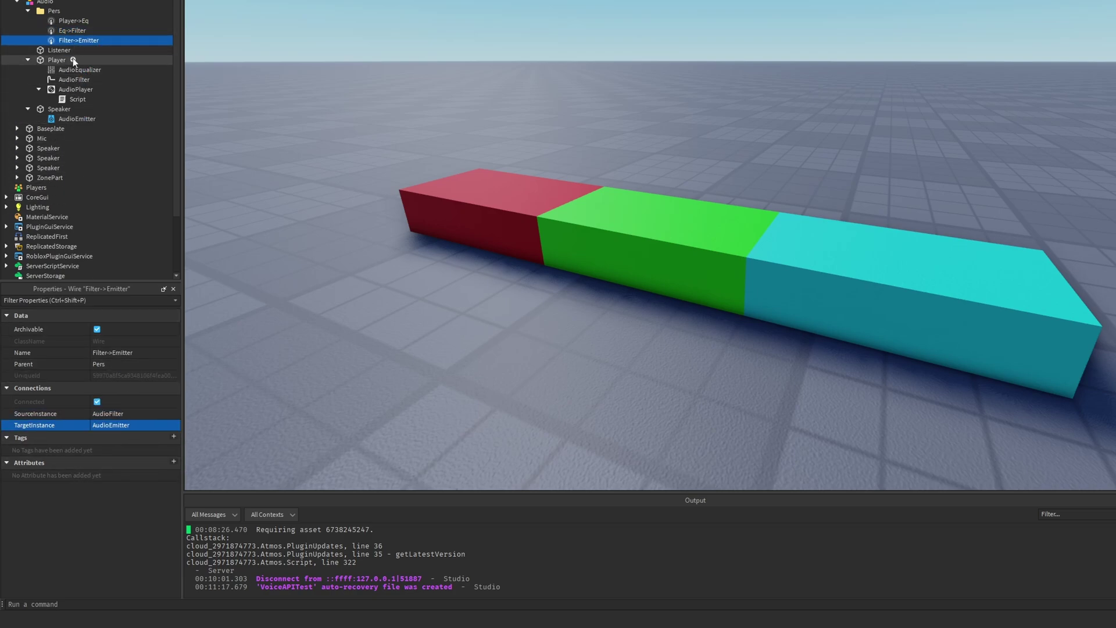
Open the AudioFilter's editor, look through the available filter types and choose Peak
click(71, 79)
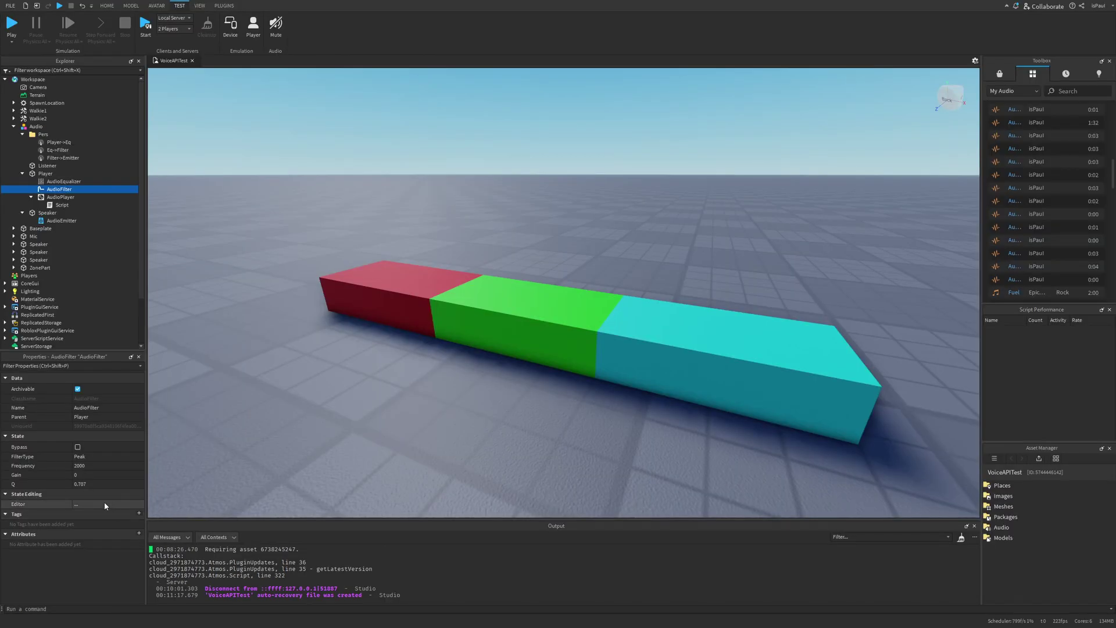
click(105, 504)
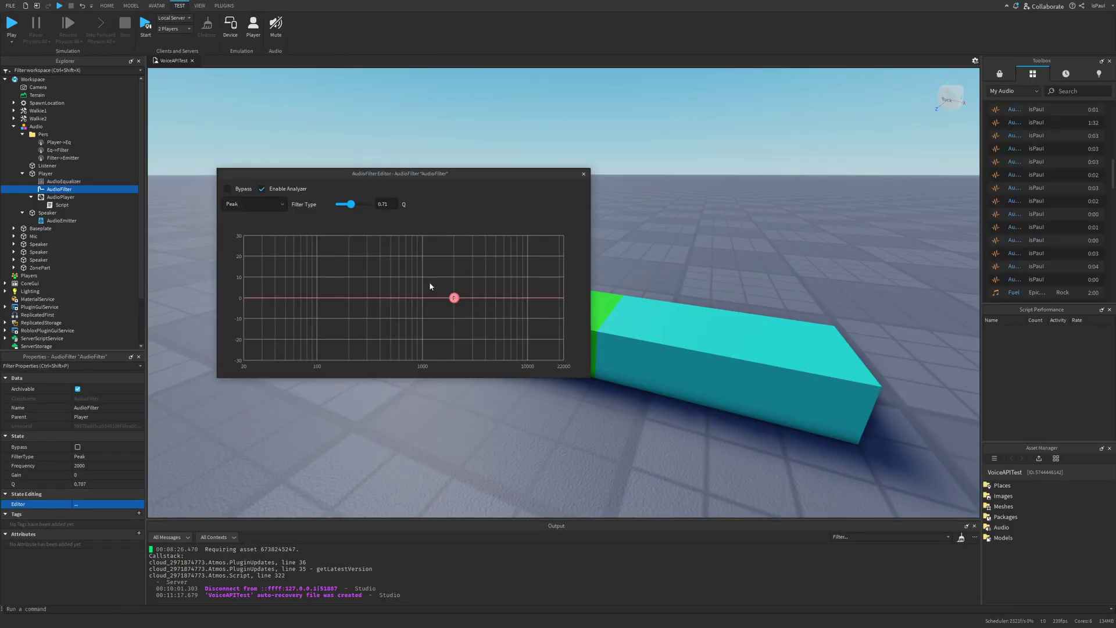
click(254, 204)
scroll(256, 245, down, 3)
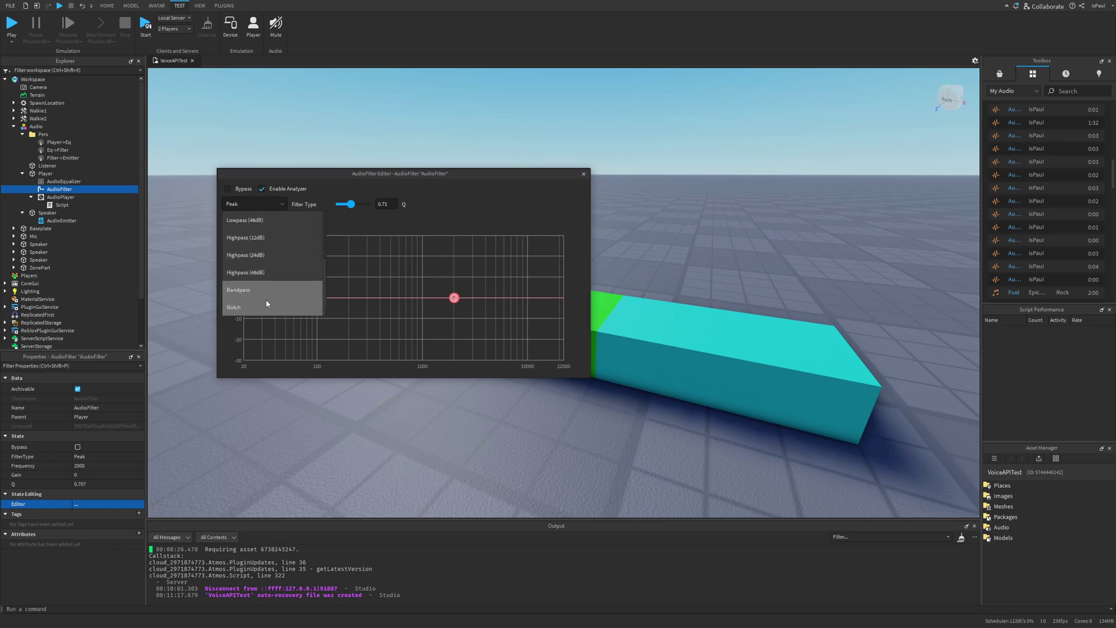
scroll(270, 274, up, 3)
click(263, 219)
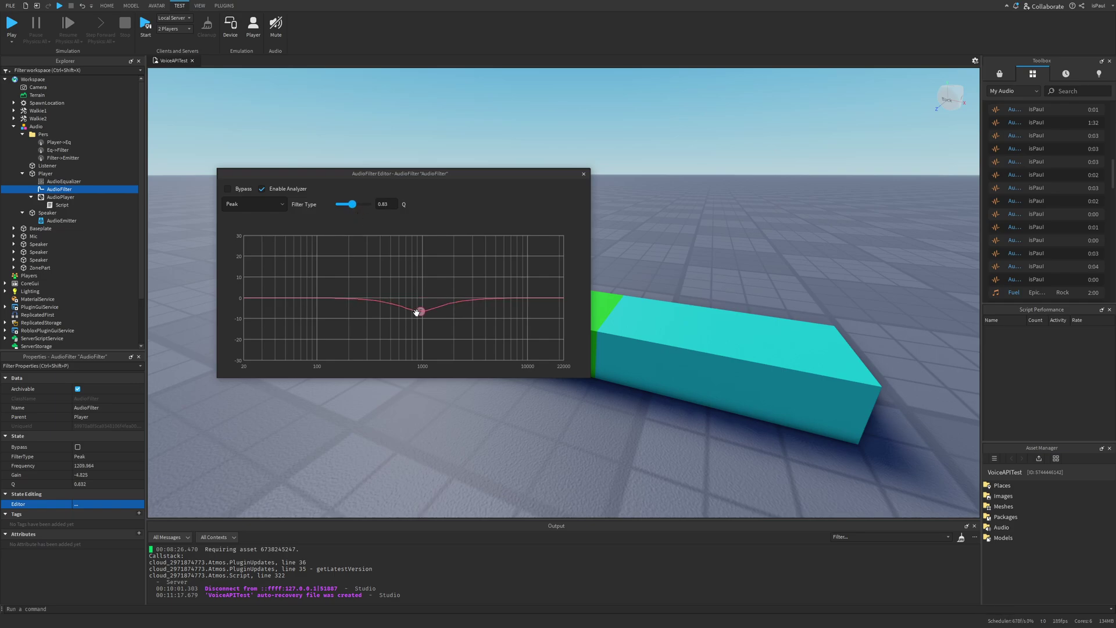
Adjust the Peak filter's frequency, gain and Q on the response curve, and close the editor
drag(414, 314, 395, 332)
mouse_move(352, 209)
mouse_down()
mouse_move(341, 210)
mouse_move(371, 209)
mouse_up()
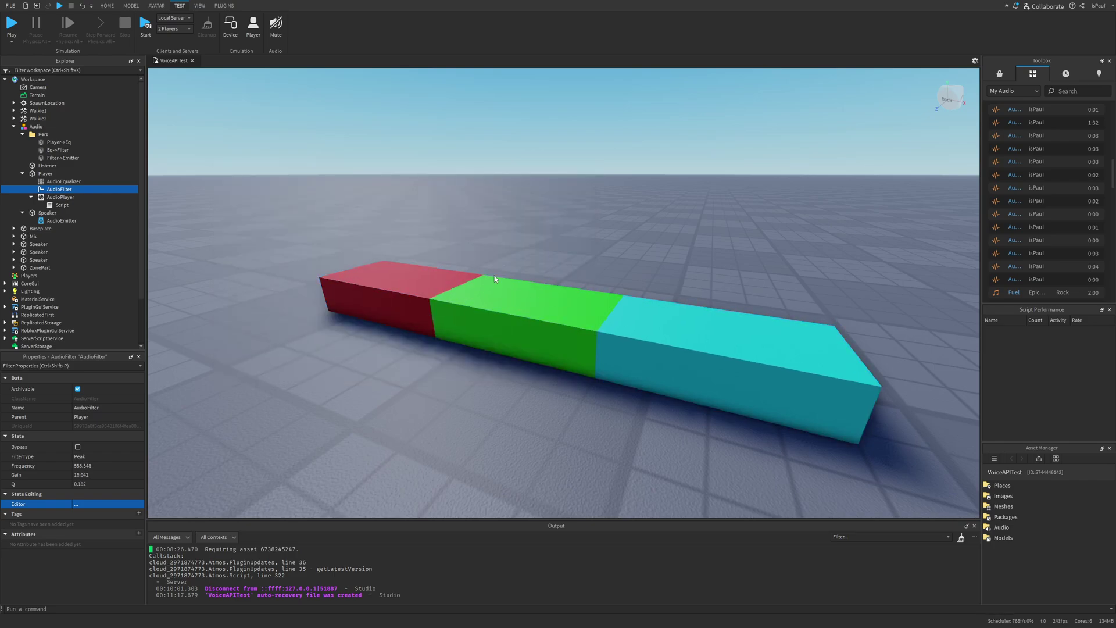
Start a playtest and open the editor of the AudioFilter under Player
click(11, 23)
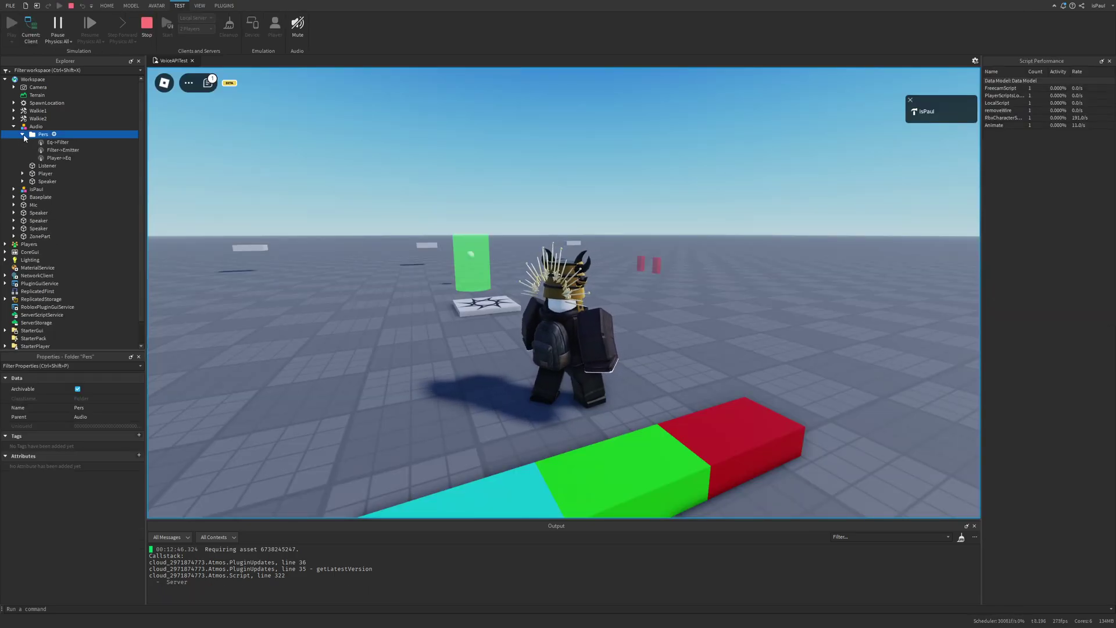
click(23, 134)
click(23, 135)
click(22, 150)
click(60, 166)
click(76, 504)
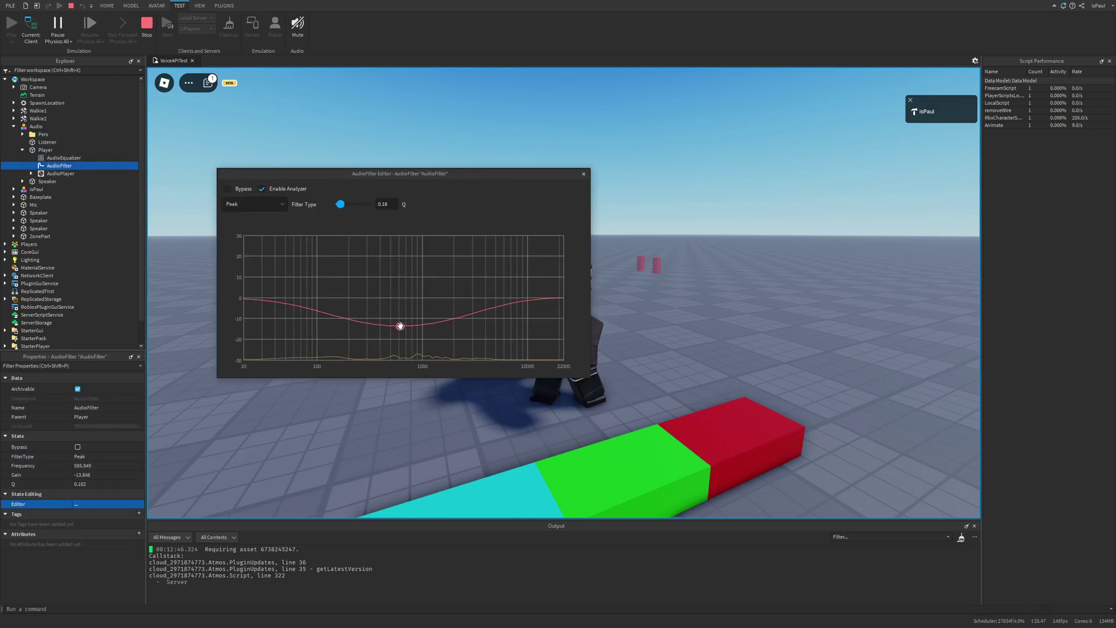
Test a narrow high-frequency peak just below 10000 Hz with a gain of about 22 and a Q of about 7.24
drag(396, 329, 532, 251)
scroll(406, 289, up, 8)
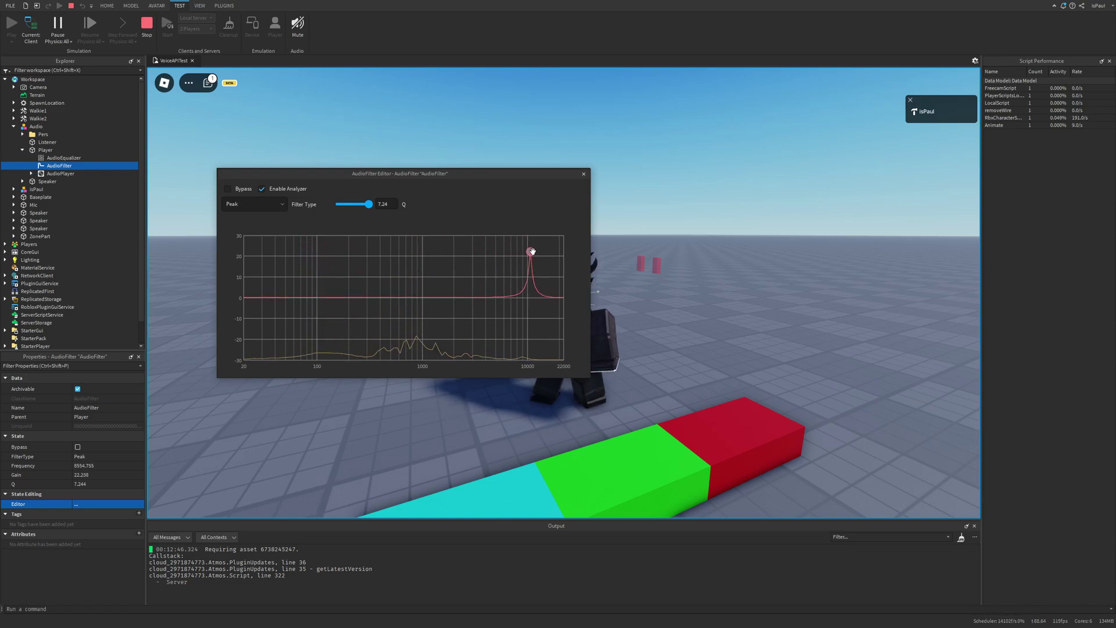
Switch the filter type to Low Shelf and test gains of about -28 and 30 on the low frequencies
click(254, 204)
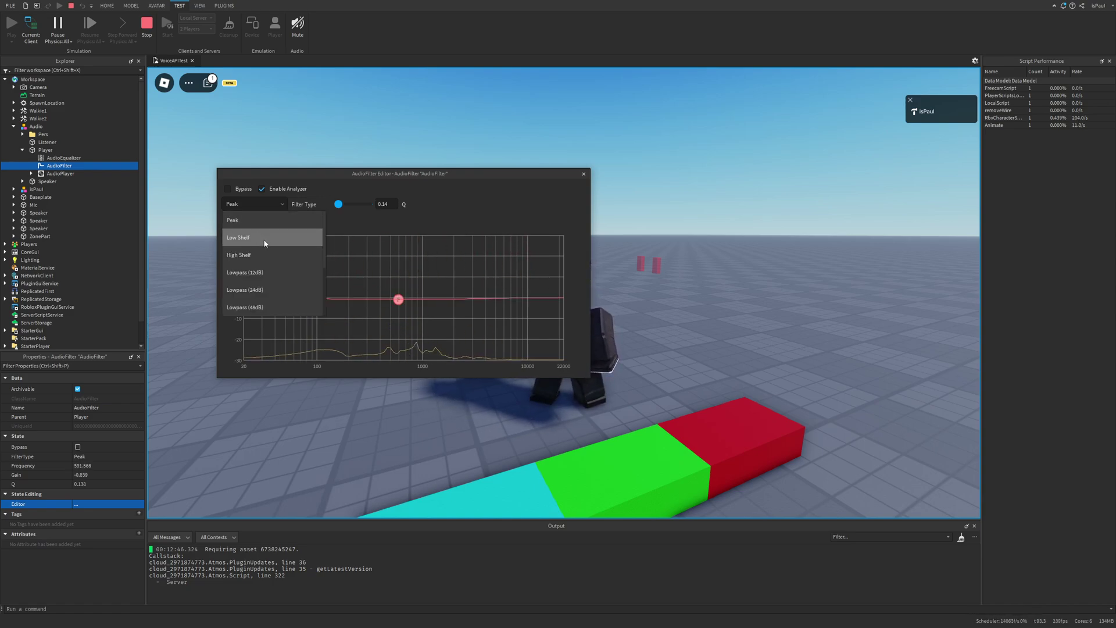
click(263, 237)
drag(399, 300, 333, 355)
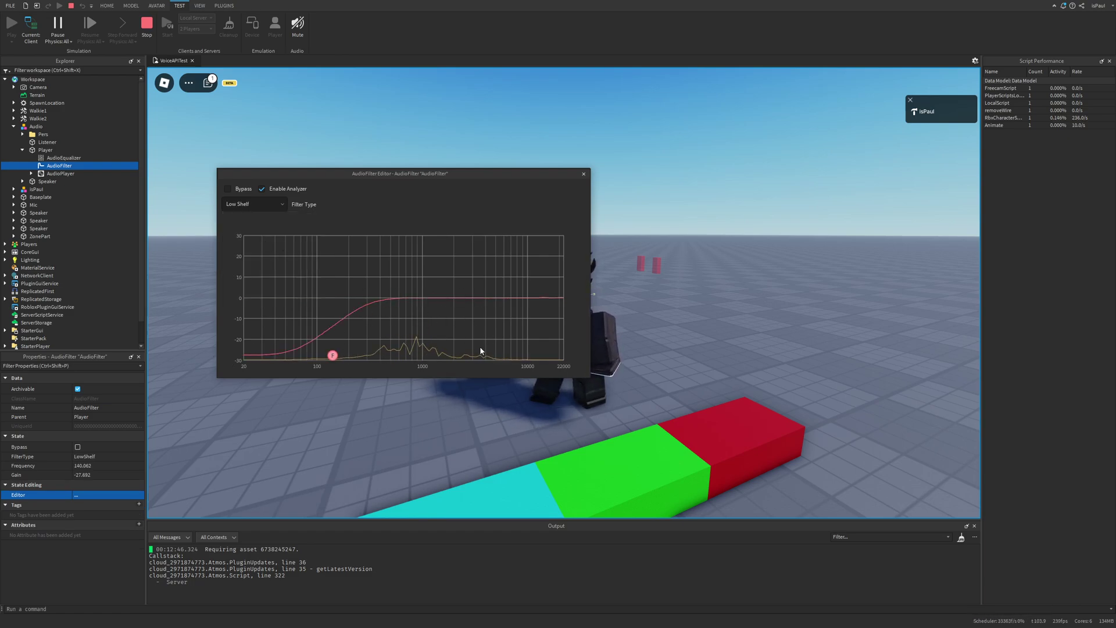
drag(335, 351, 325, 234)
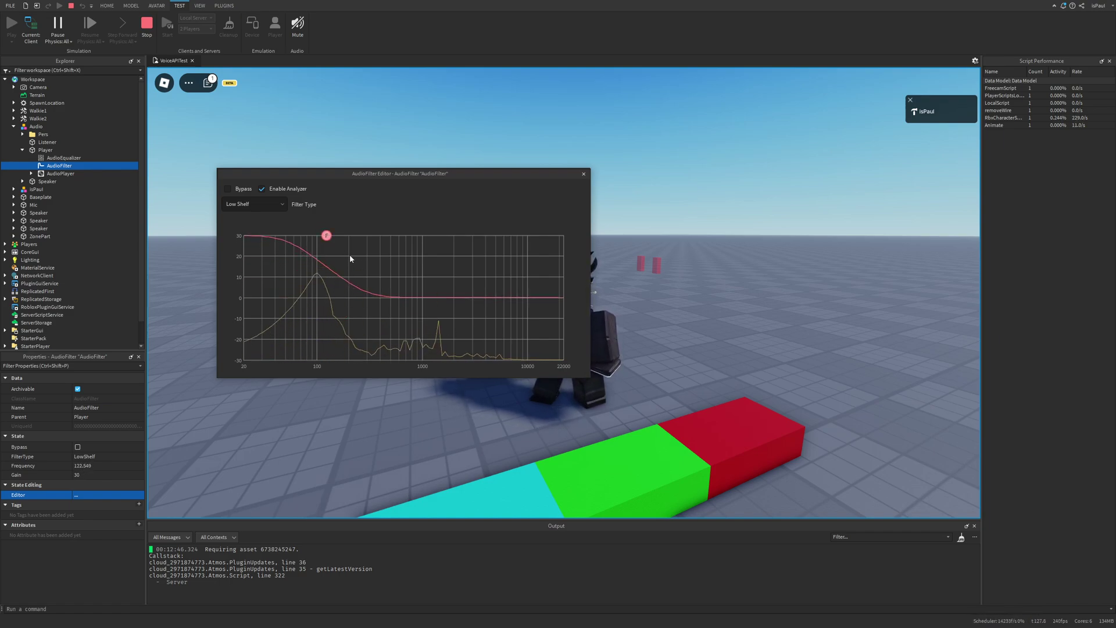
drag(326, 236, 378, 320)
Switch the filter type to Highpass (12dB), raise Q to 5.75 and lower the cutoff to about 295 Hz
click(254, 204)
click(264, 256)
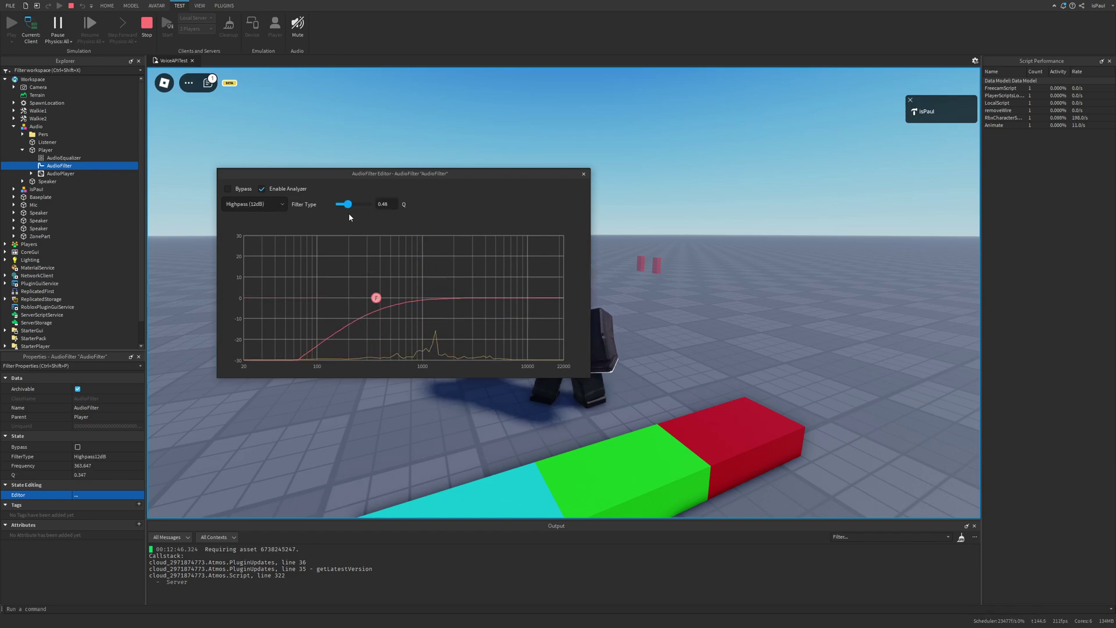
drag(350, 217, 357, 220)
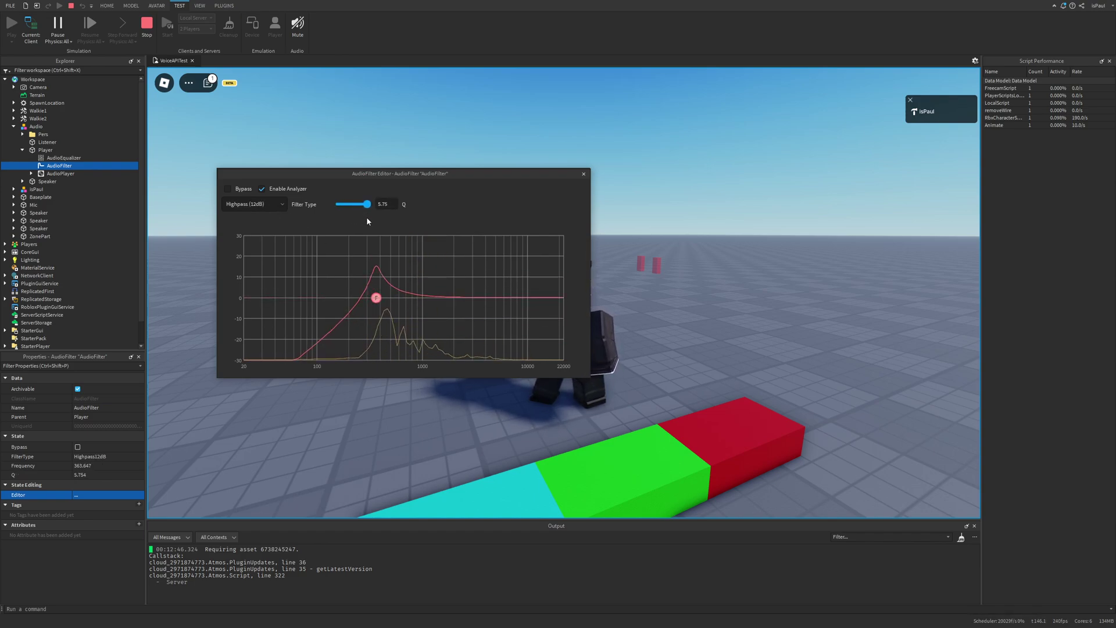
mouse_move(373, 298)
mouse_down()
mouse_move(310, 301)
mouse_move(498, 302)
mouse_move(366, 297)
mouse_up()
Switch the filter type to Highpass (24dB) and reduce Q to 1
click(254, 204)
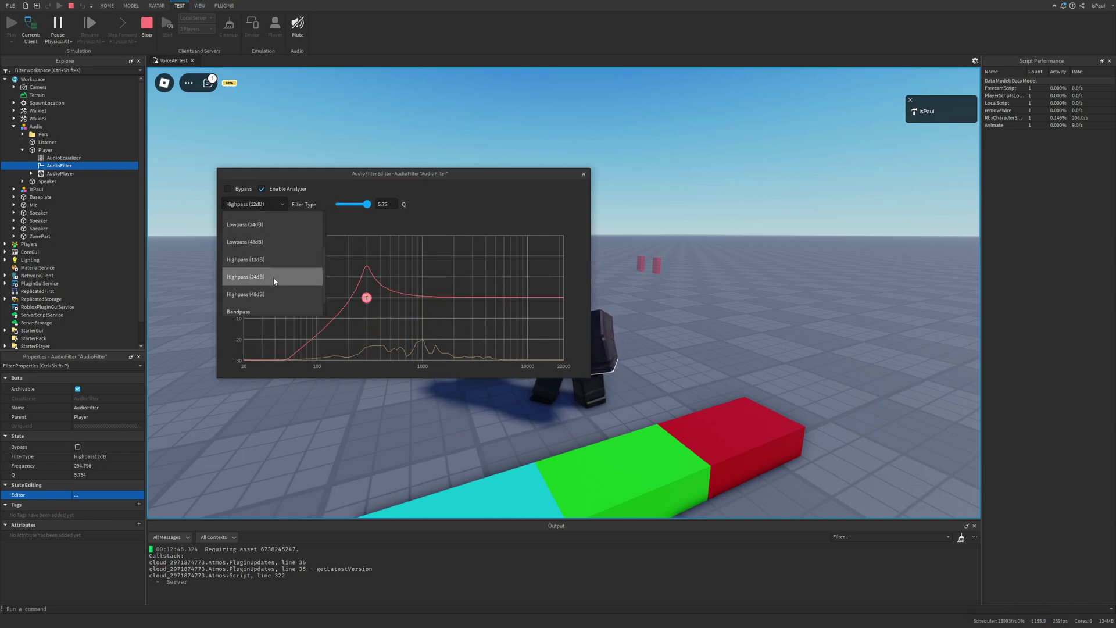
click(276, 281)
mouse_move(367, 204)
mouse_down()
mouse_move(332, 208)
mouse_move(353, 211)
mouse_up()
Switch the filter type to Highpass (48dB), nudge the cutoff frequency up slightly and vary Q
click(256, 204)
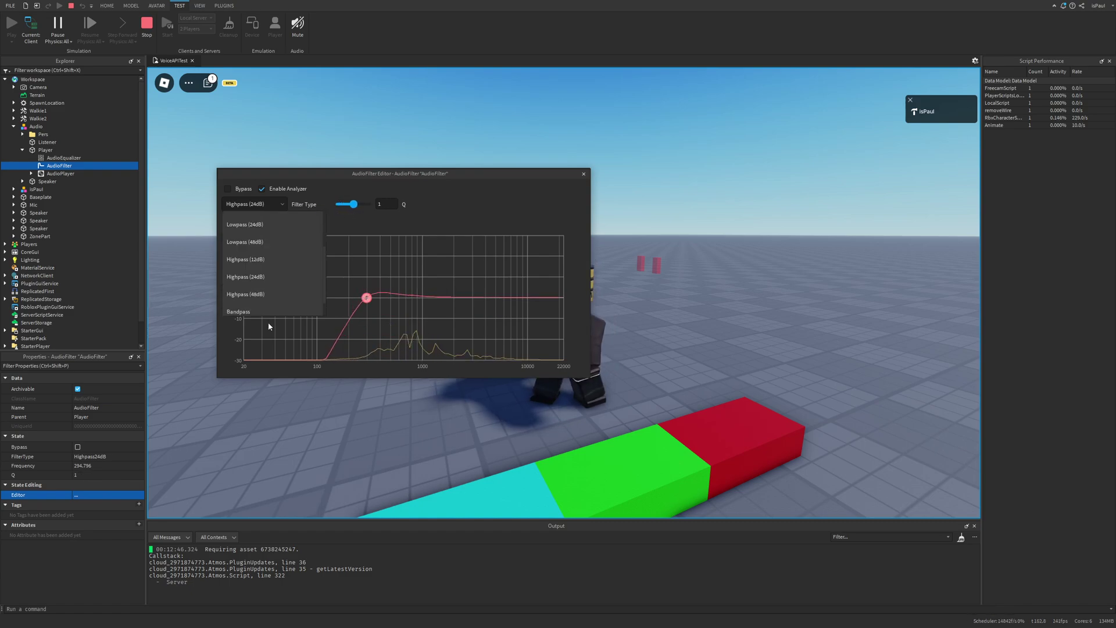
click(262, 296)
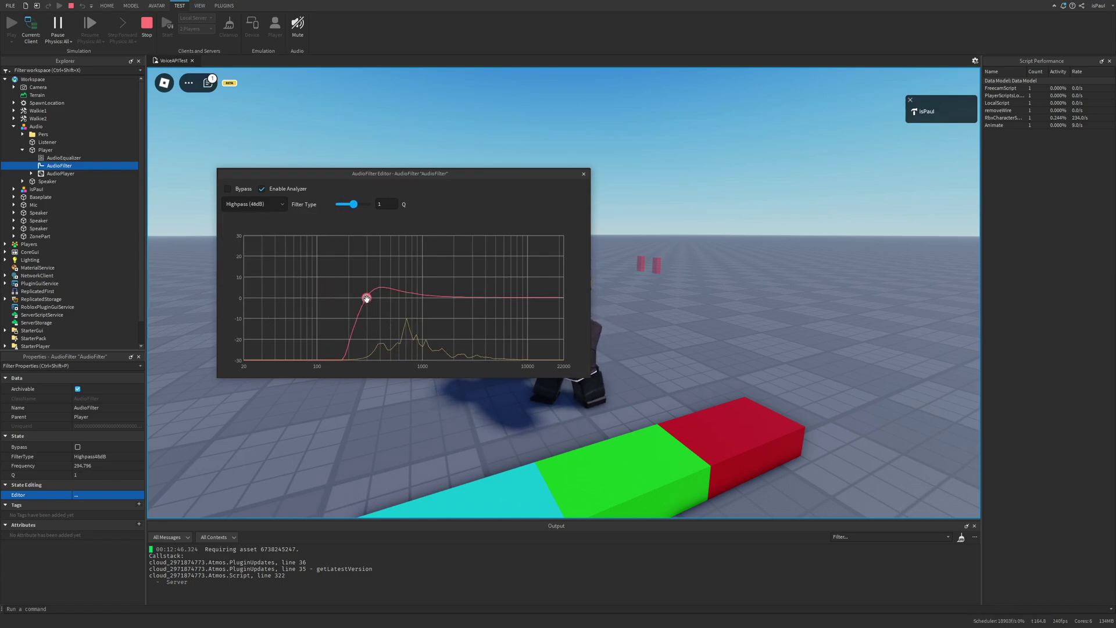
mouse_move(366, 299)
mouse_down()
mouse_move(438, 296)
mouse_move(368, 297)
mouse_up()
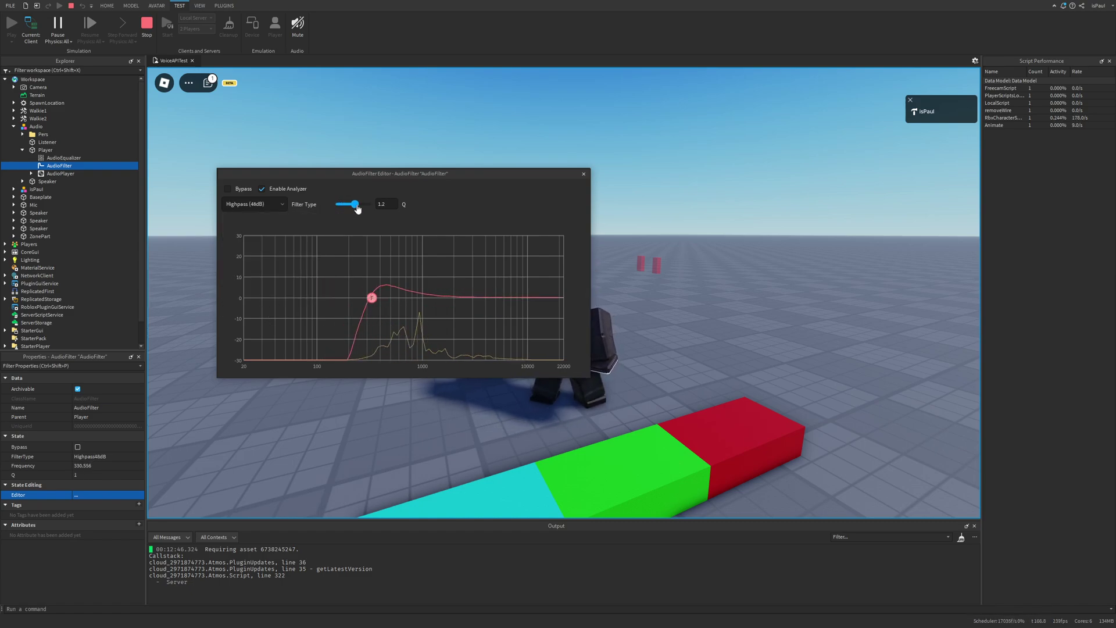
drag(359, 210, 318, 203)
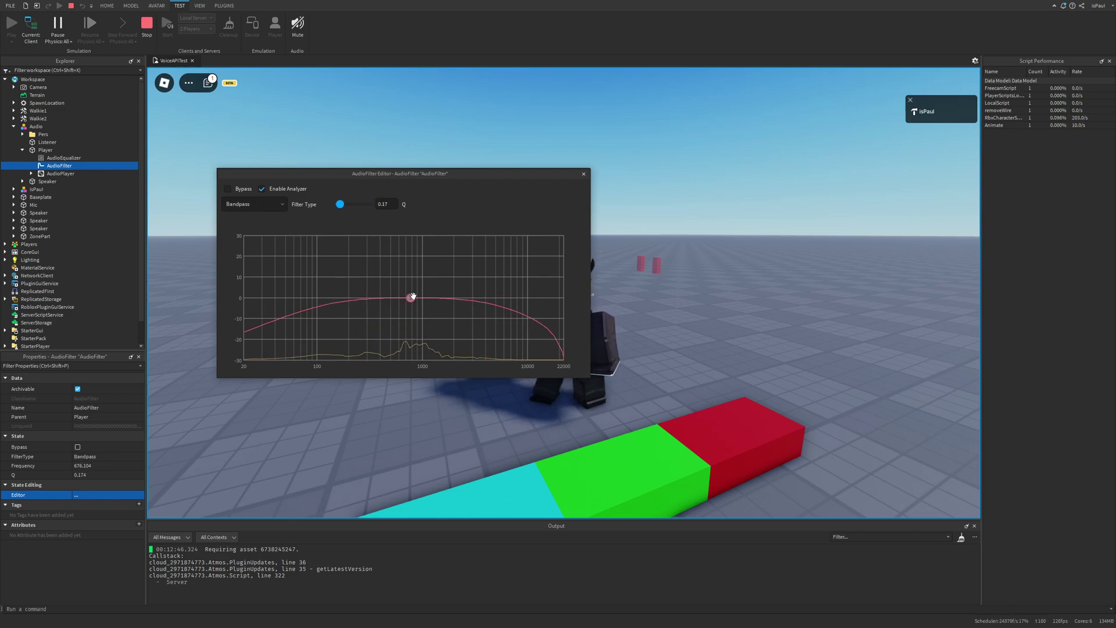
With the Bandpass filter type, lower the center frequency to about 494 Hz and set Q to 0.2
drag(412, 298, 388, 298)
mouse_move(341, 209)
mouse_down()
mouse_move(367, 206)
mouse_move(341, 205)
mouse_up()
Switch the filter type to Notch, shift its frequency upward and set Q to 1
click(264, 203)
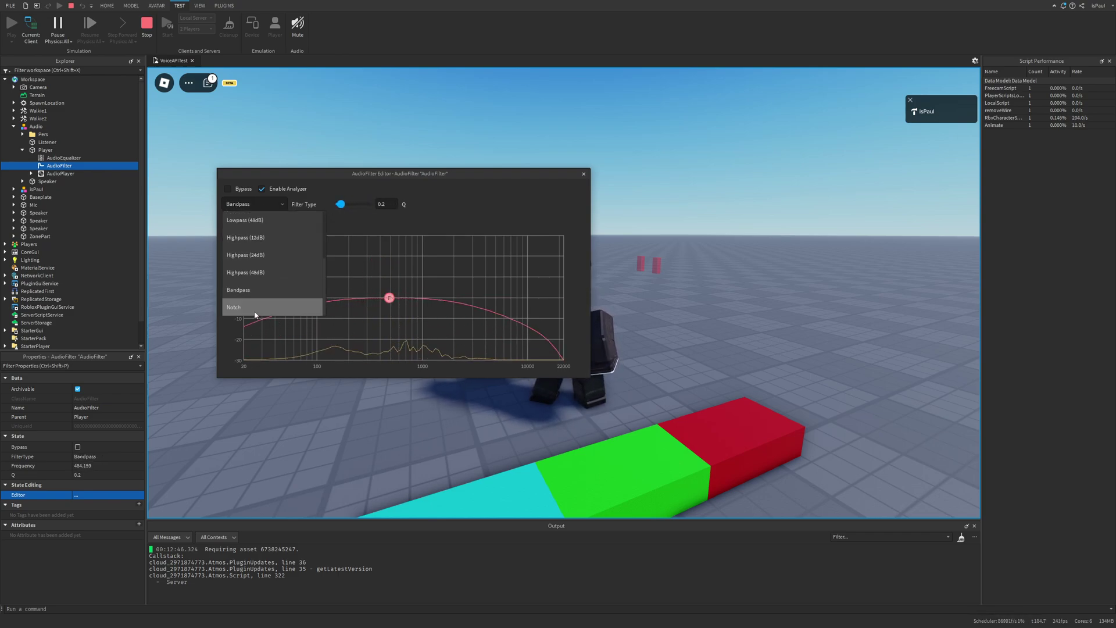
click(255, 308)
drag(390, 299, 412, 300)
mouse_move(340, 204)
mouse_down()
mouse_move(369, 204)
mouse_move(339, 204)
mouse_move(353, 204)
mouse_up()
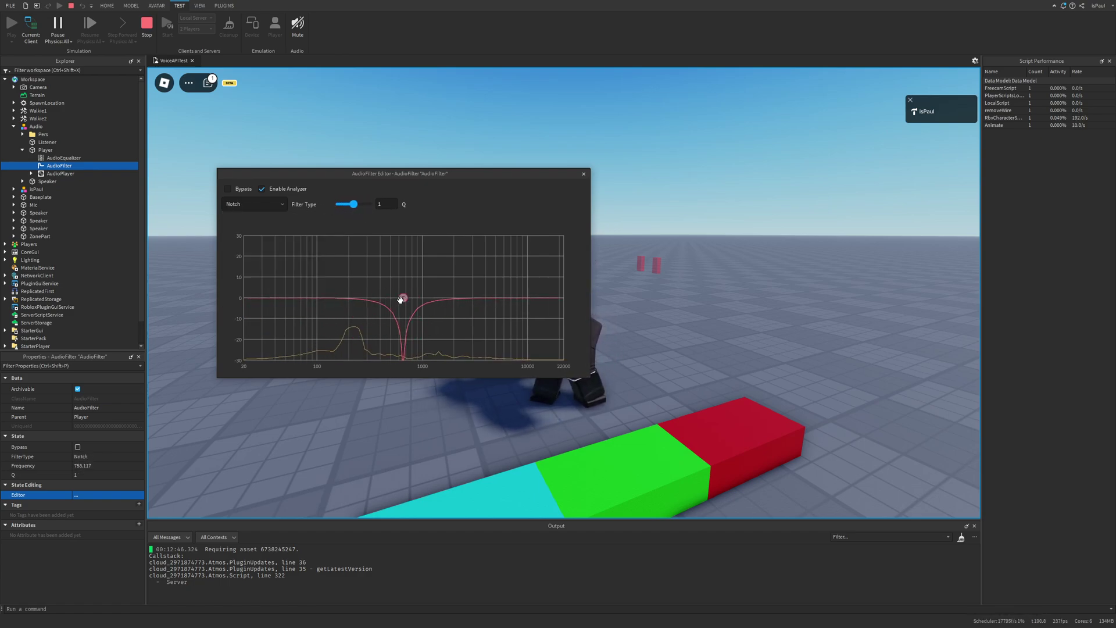
Return the filter to Peak, boost the lows near 100 Hz with a gain of 30, and close the editor
drag(397, 299, 318, 236)
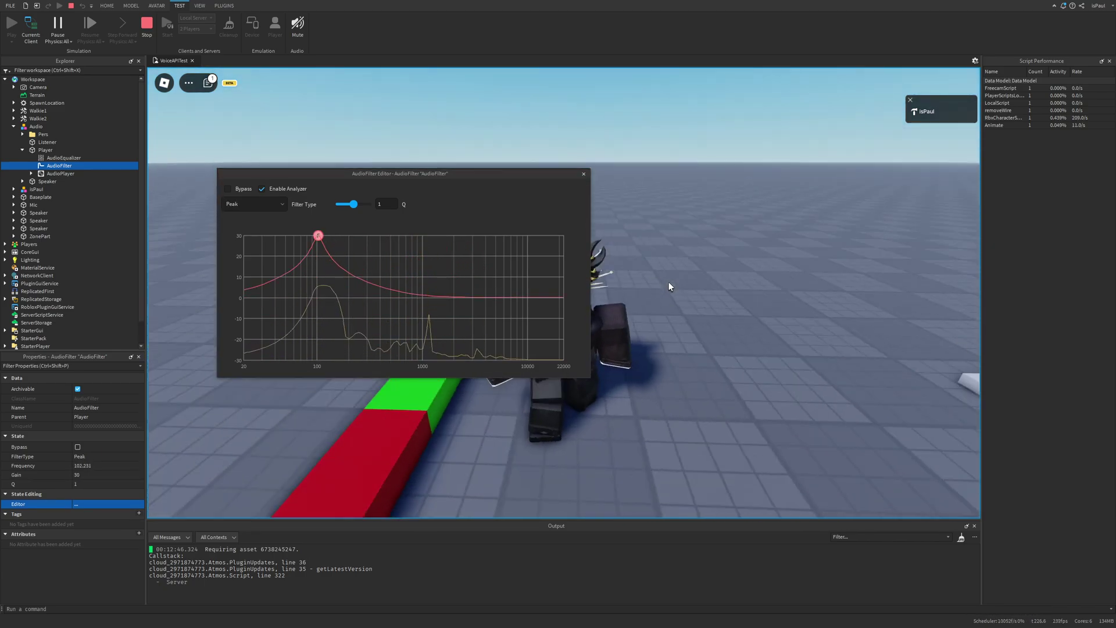
right_drag(669, 282, 668, 282)
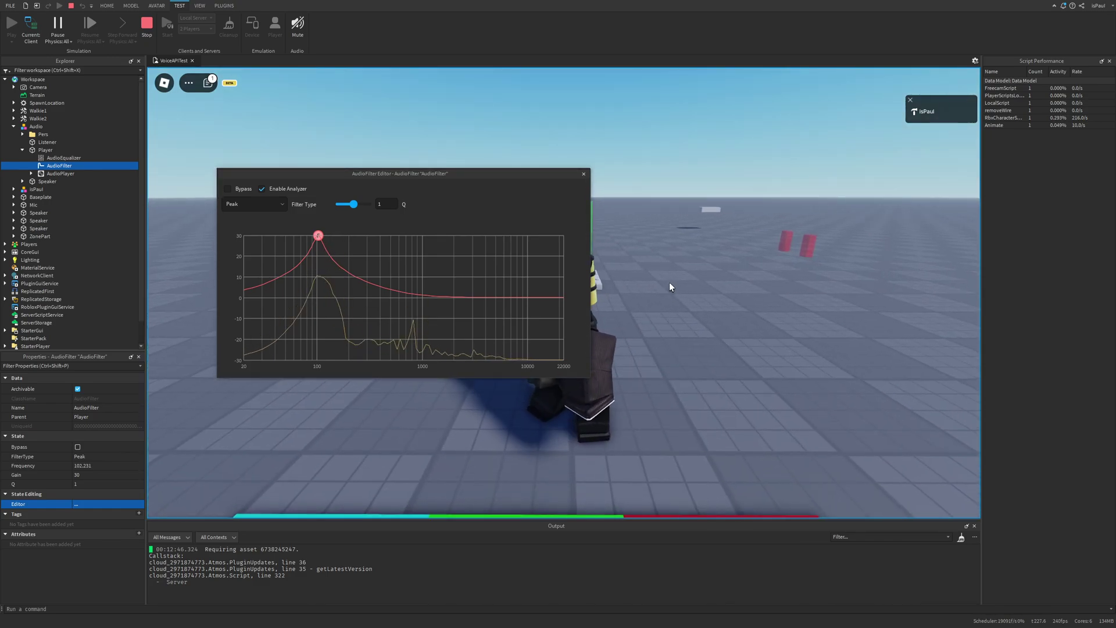
click(583, 174)
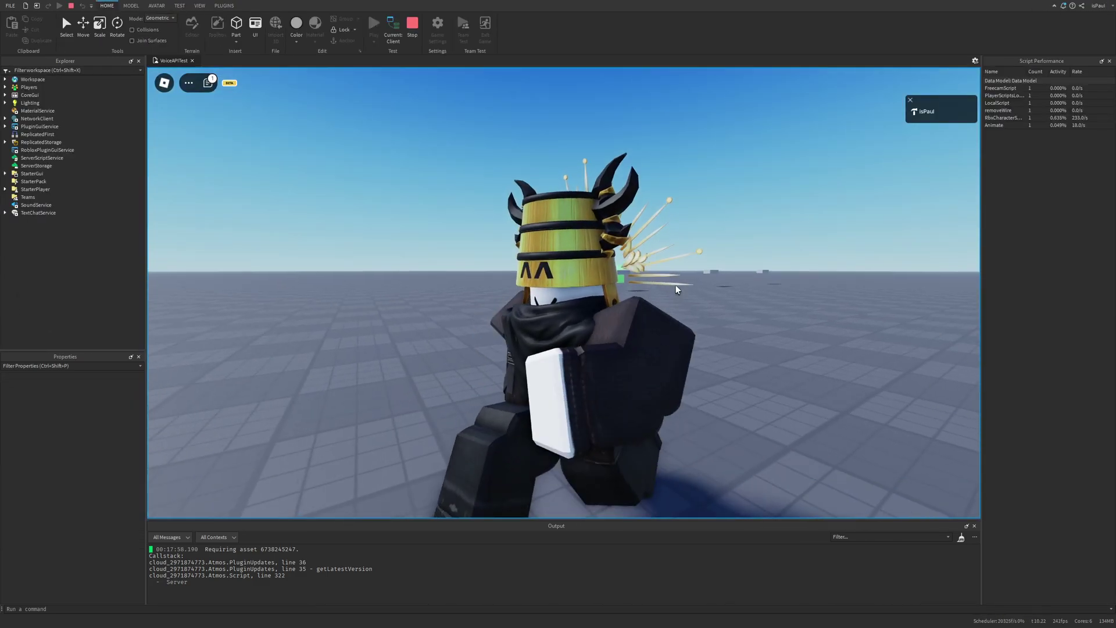
key(s)
scroll(676, 290, down, 1)
right_drag(676, 290, 676, 290)
key(space)
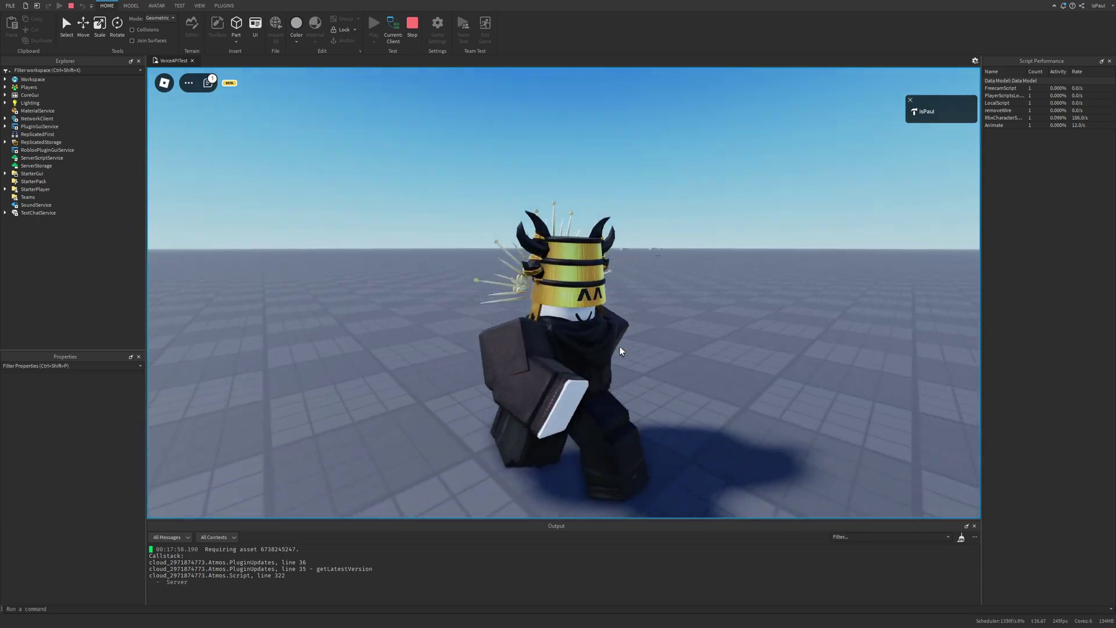
key(a)
right_drag(621, 351, 621, 348)
key(d)
key(space)
key(a)
key(d)
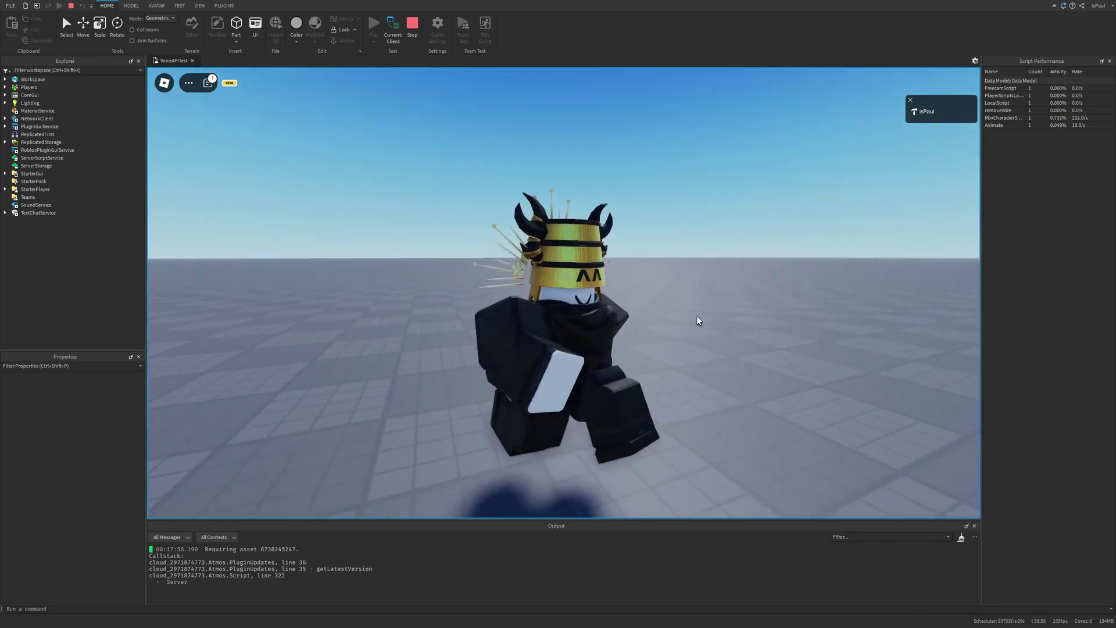
key(s)
scroll(698, 317, up, 2)
scroll(697, 317, down, 2)
key(space)
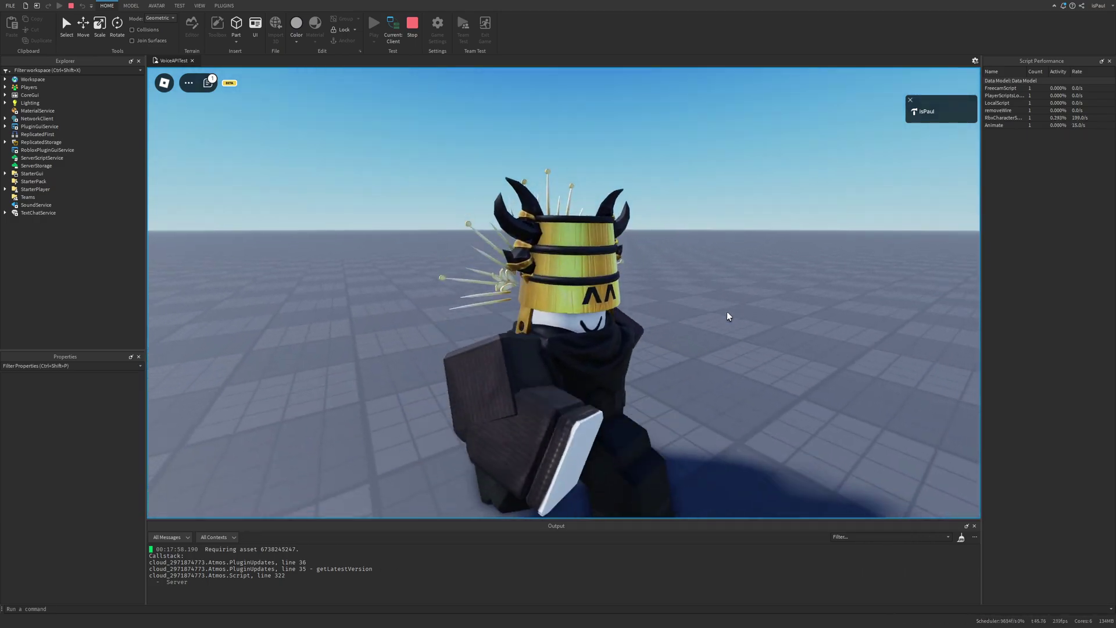
key(s)
scroll(728, 313, down, 2)
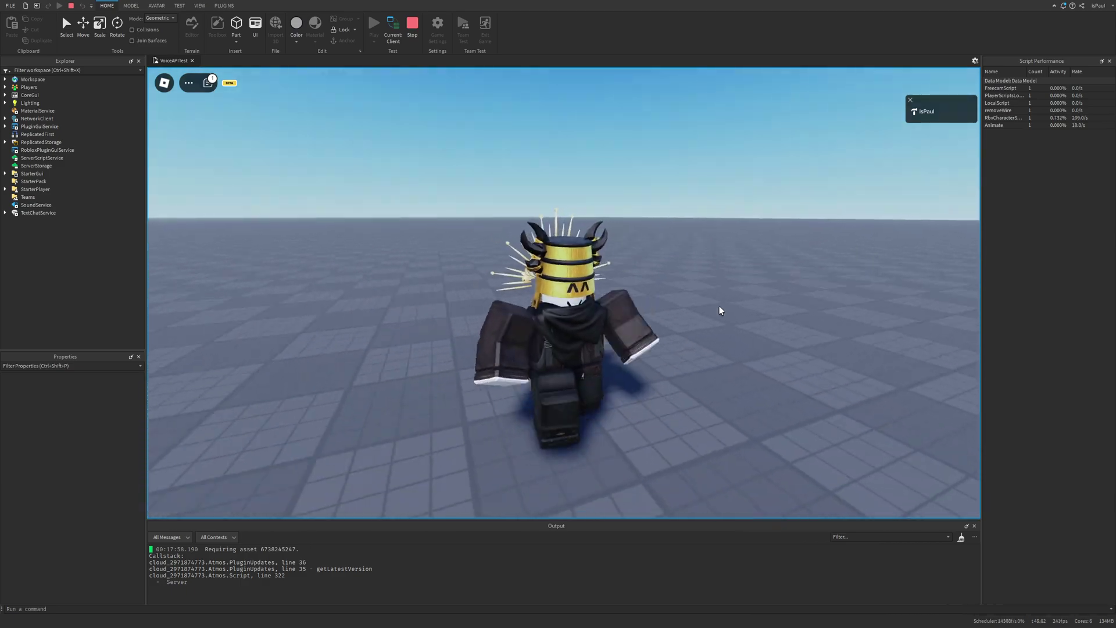
key(space)
scroll(720, 307, up, 1)
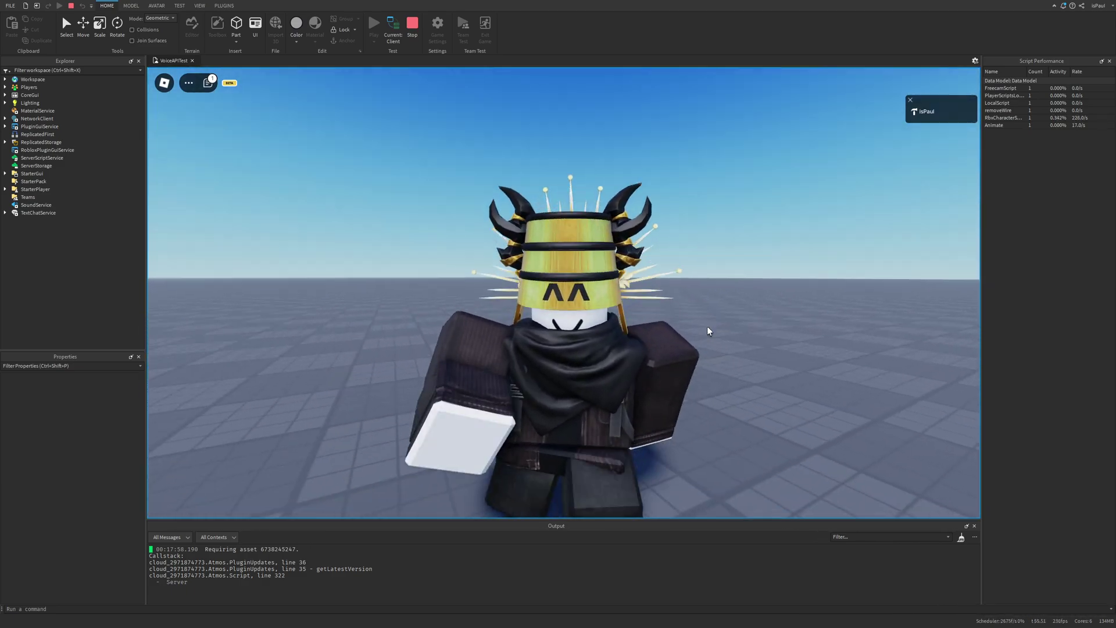